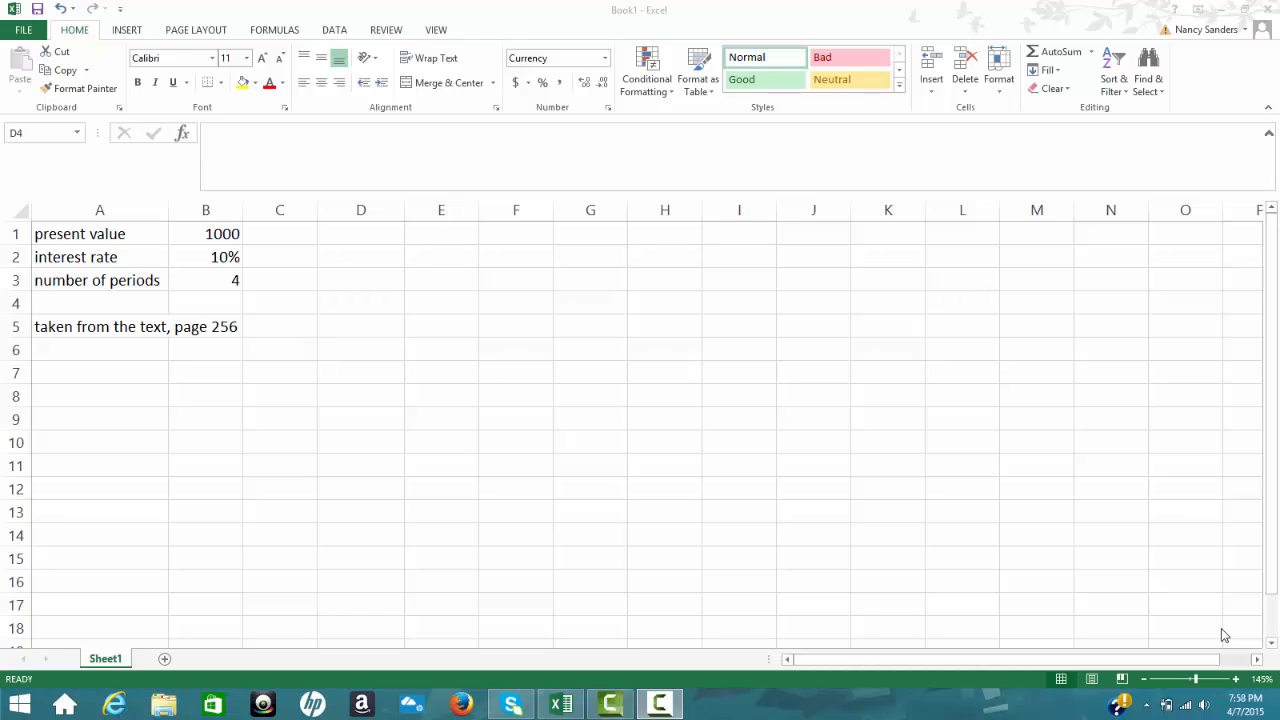
- Insert the FV function from the Financial category into cell D4
{"action": "left_click", "coordinate": [351, 286]}
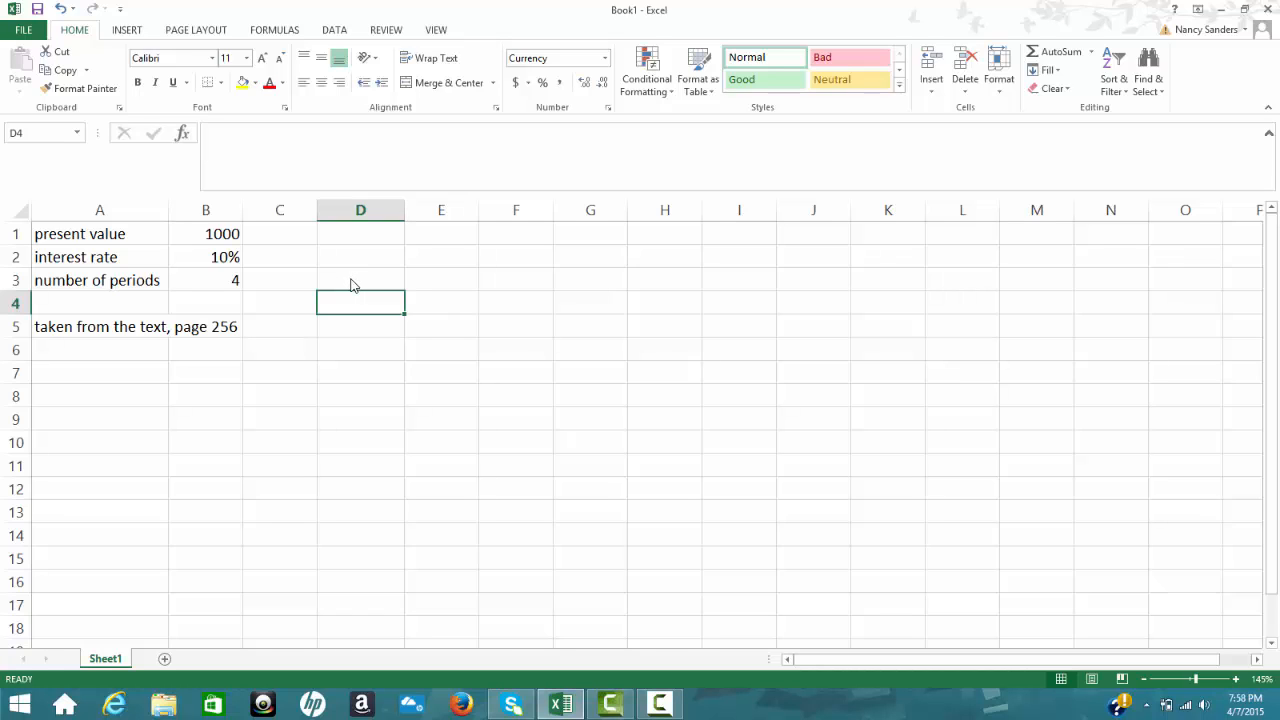
{"action": "left_click", "coordinate": [182, 135]}
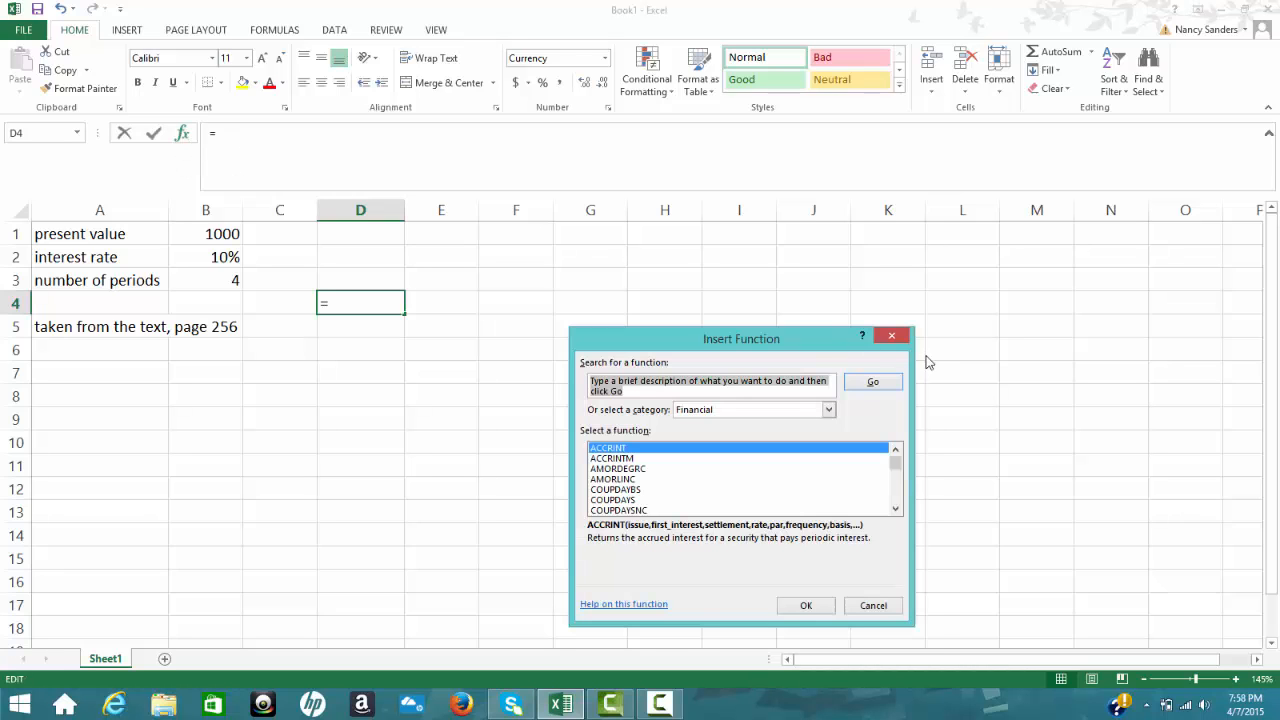
{"action": "left_click", "coordinate": [829, 411]}
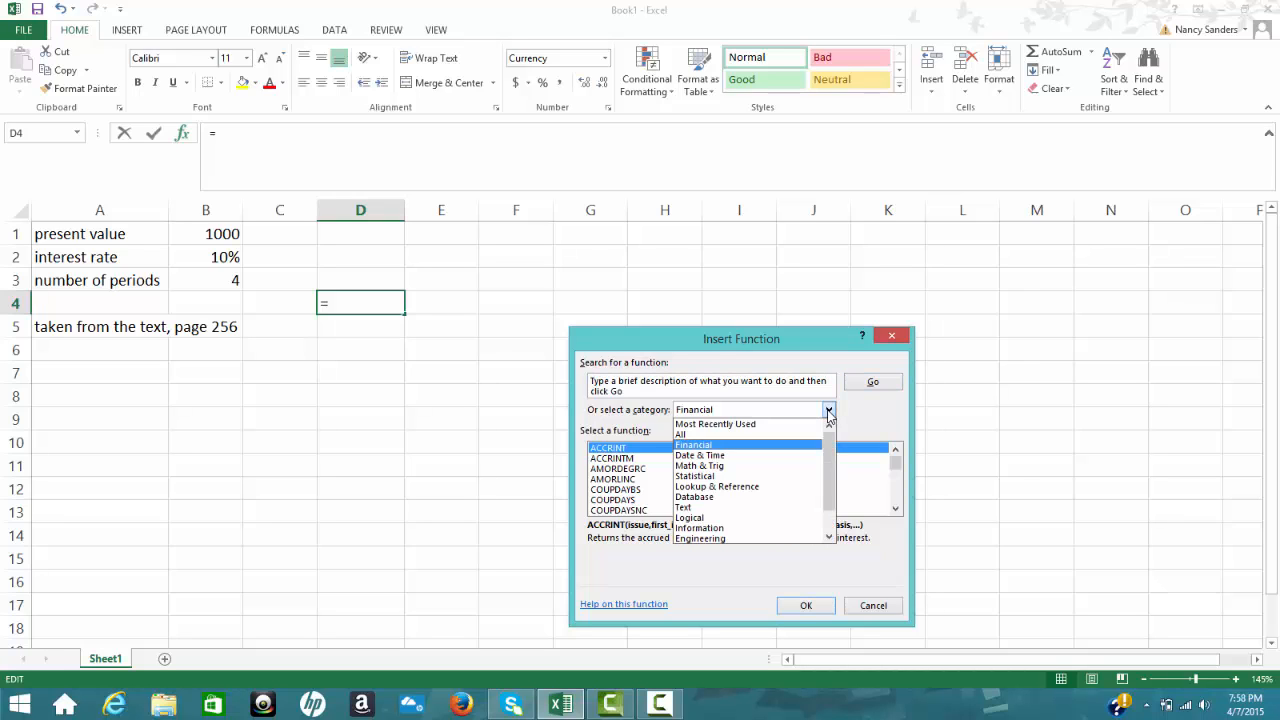
{"action": "left_click", "coordinate": [829, 412]}
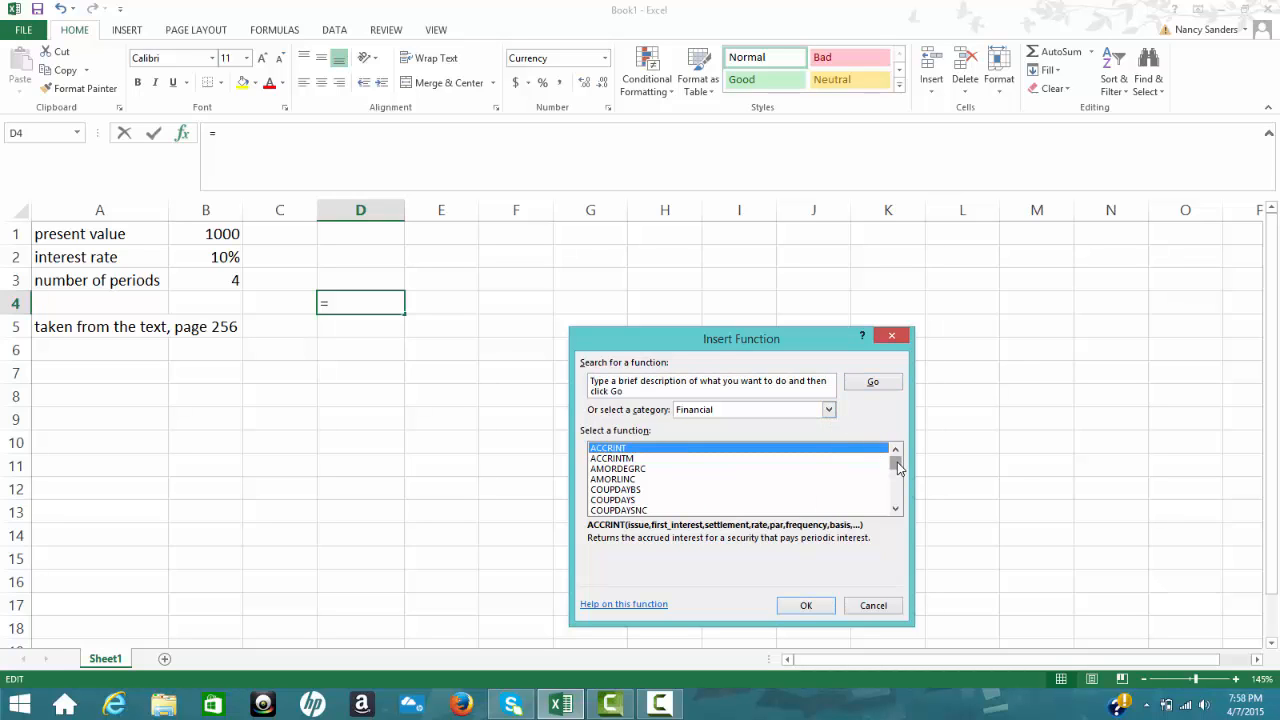
{"action": "left_click_drag", "start_coordinate": [898, 468], "coordinate": [903, 479]}
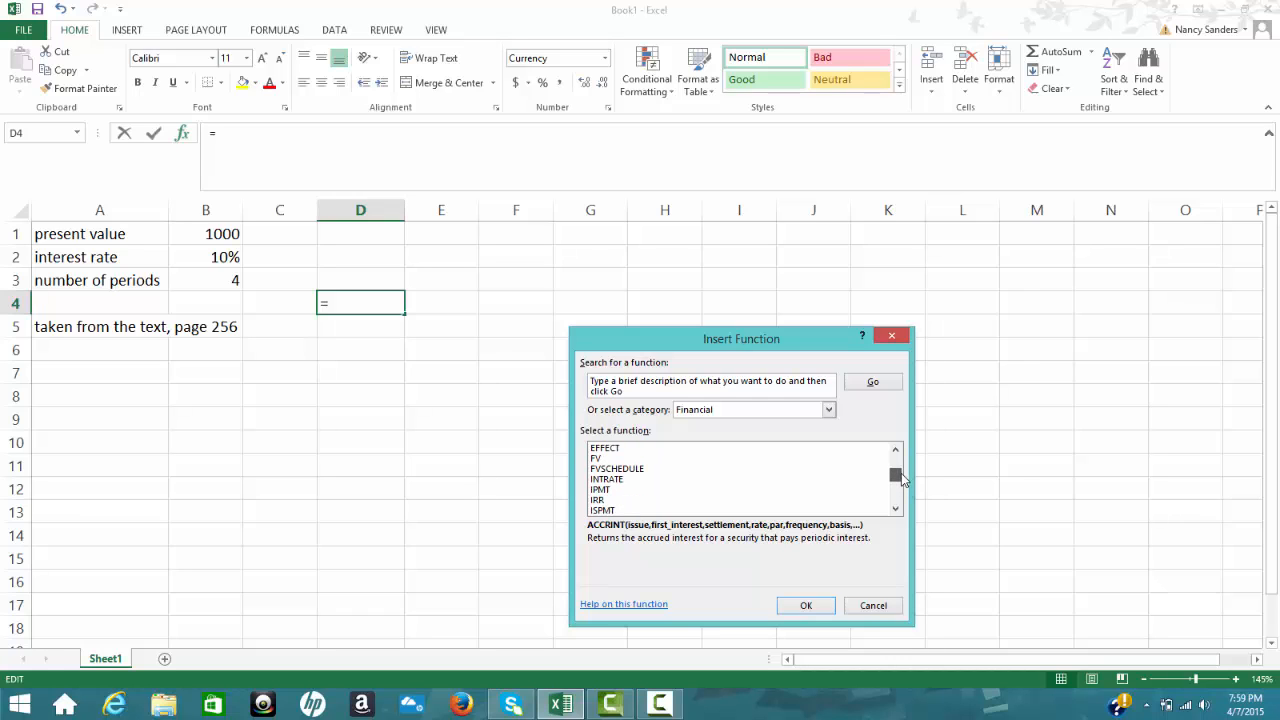
{"action": "left_click", "coordinate": [598, 459]}
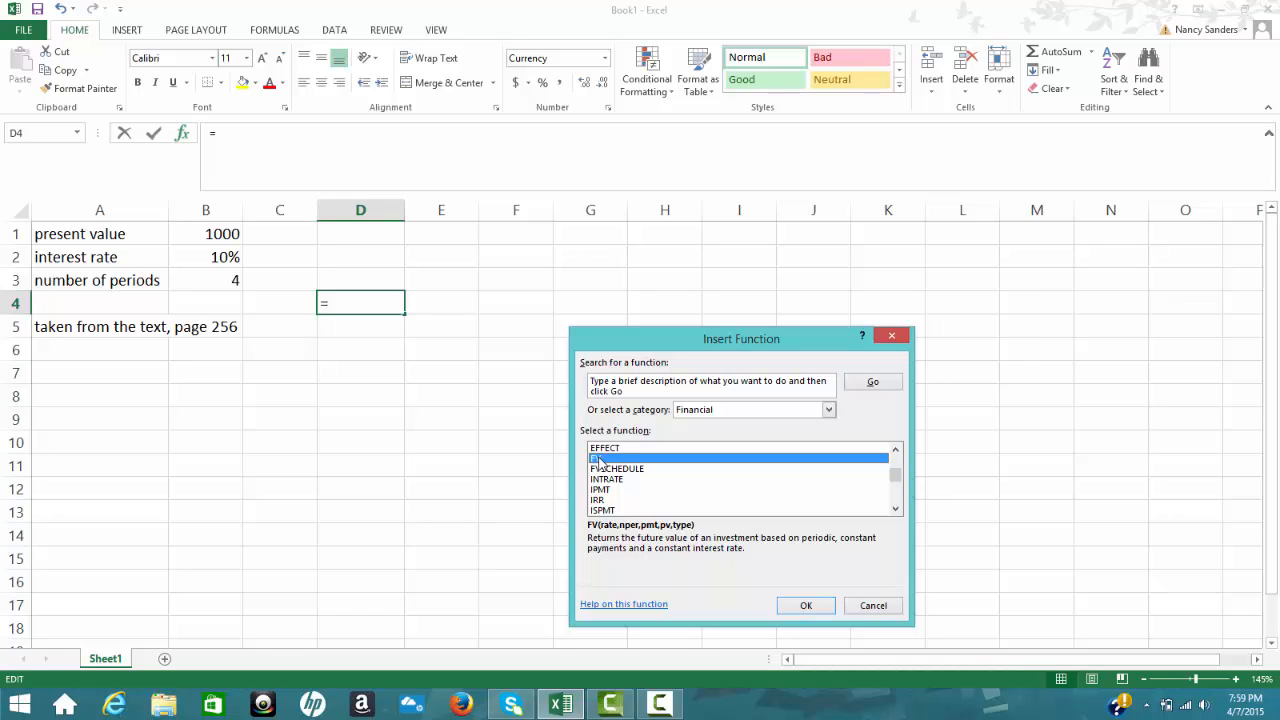
{"action": "left_click", "coordinate": [816, 609]}
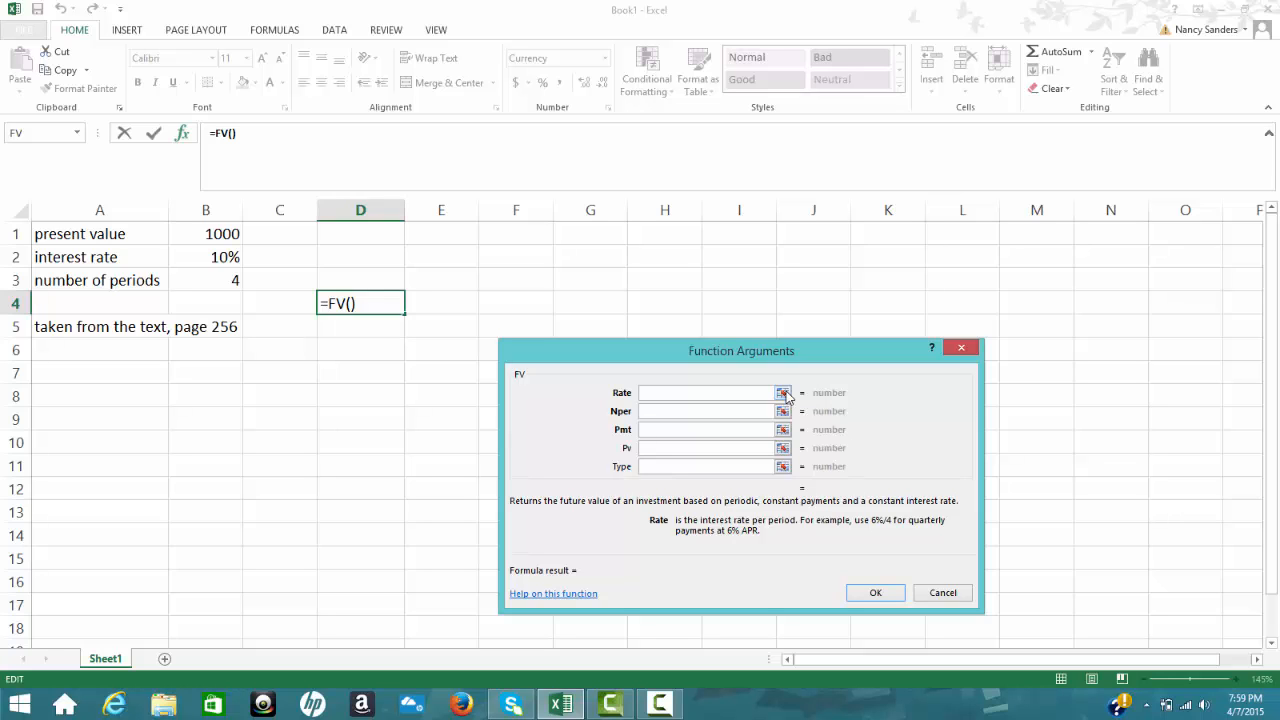
- Reference the interest rate in B2 as the FV Rate and the number of periods in B3 as Nper
{"action": "left_click", "coordinate": [783, 393]}
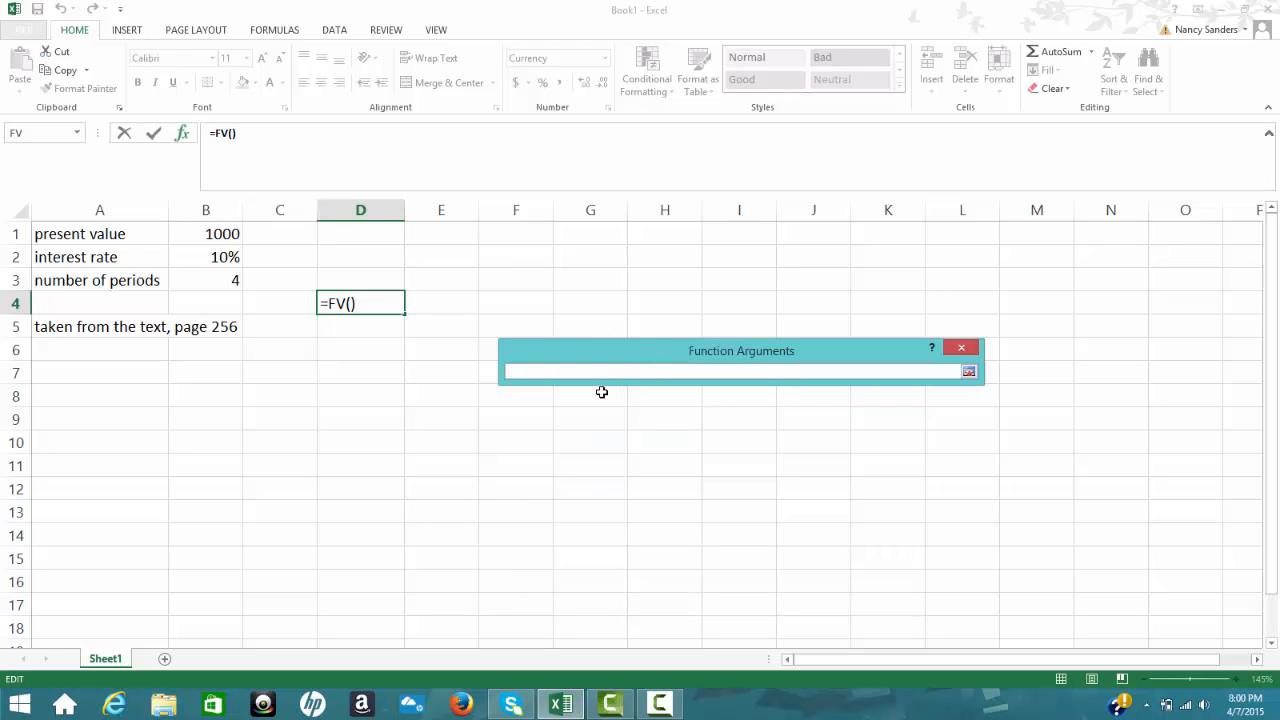
{"action": "left_click", "coordinate": [218, 256]}
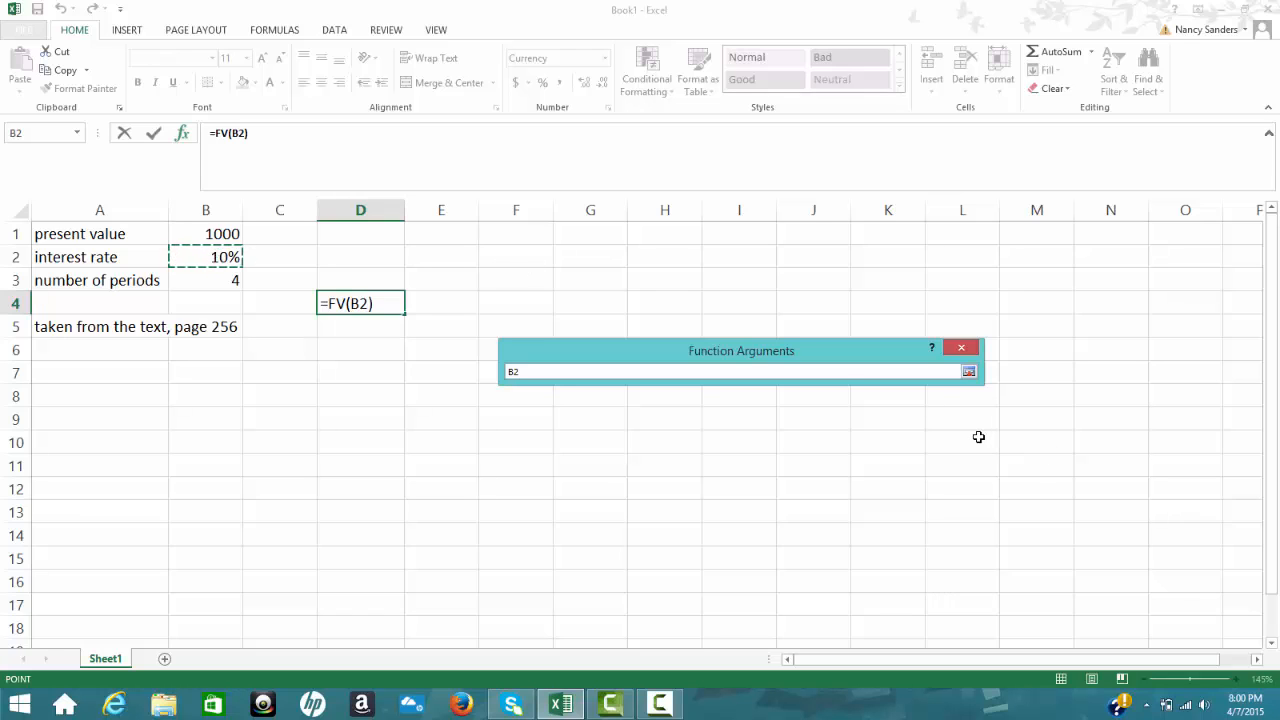
{"action": "key", "text": "Return"}
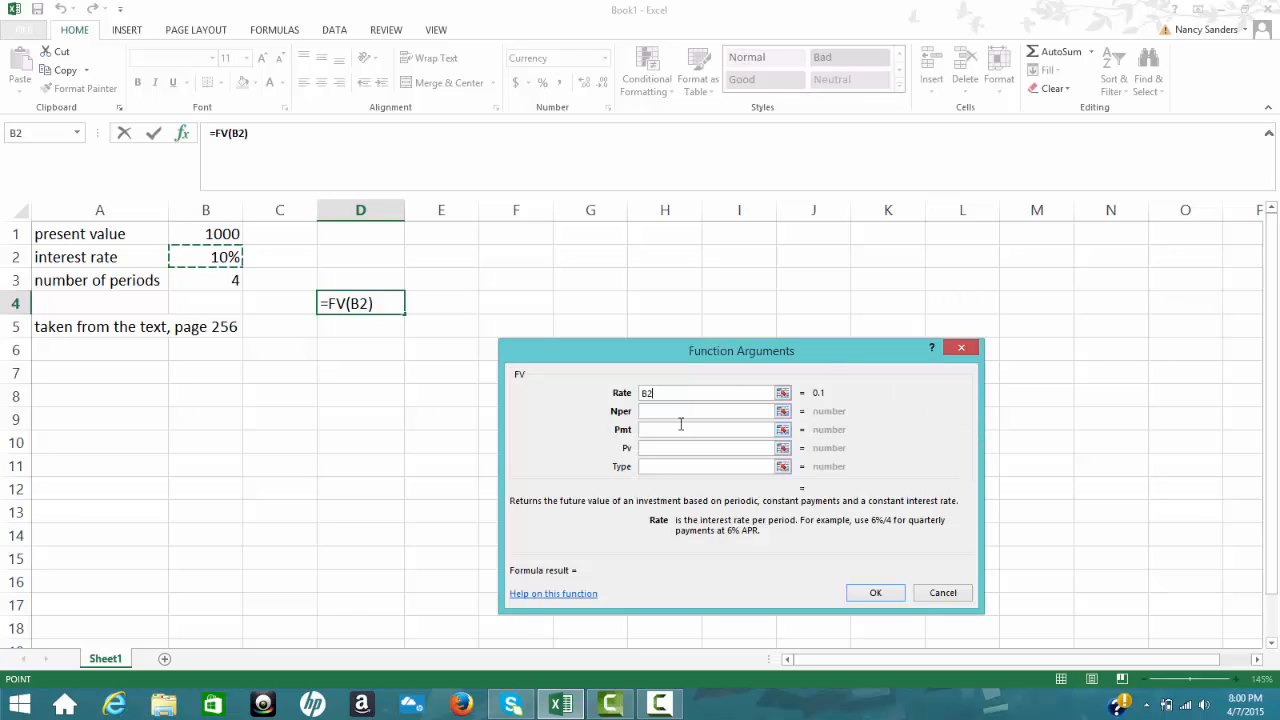
{"action": "left_click", "coordinate": [651, 411]}
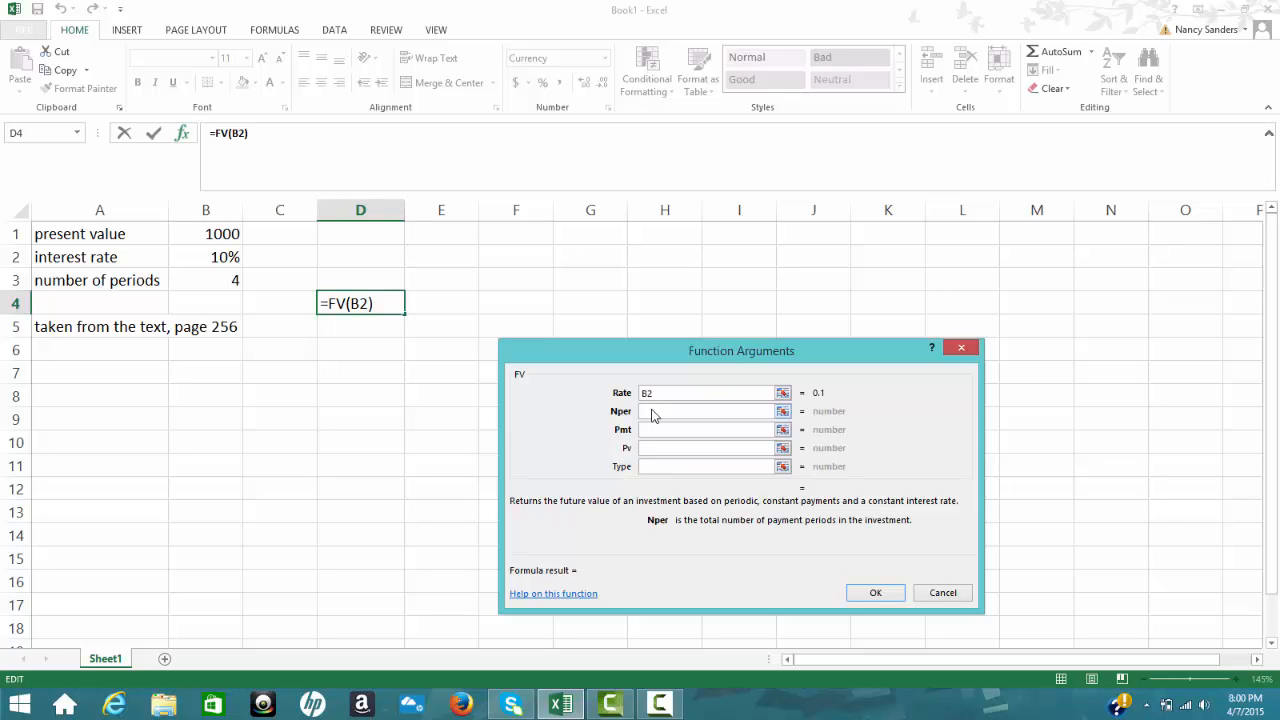
{"action": "left_click", "coordinate": [782, 411]}
{"action": "left_click", "coordinate": [229, 279]}
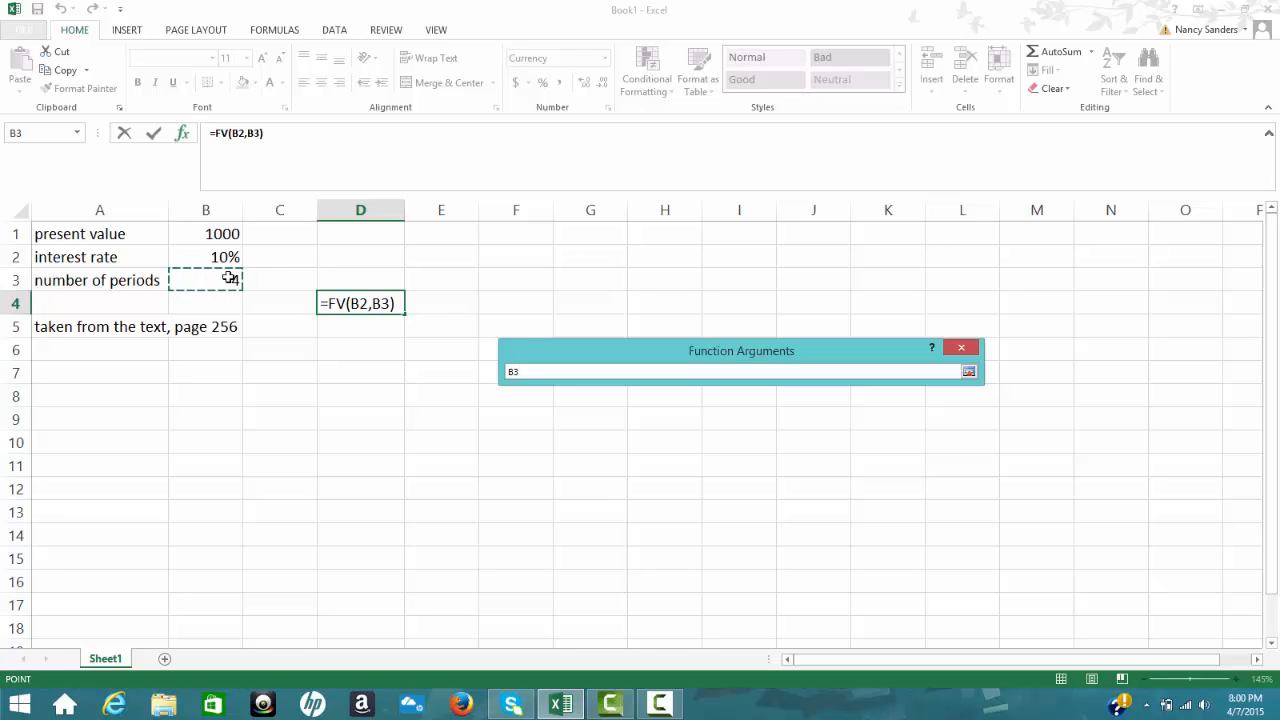
{"action": "key", "text": "Return"}
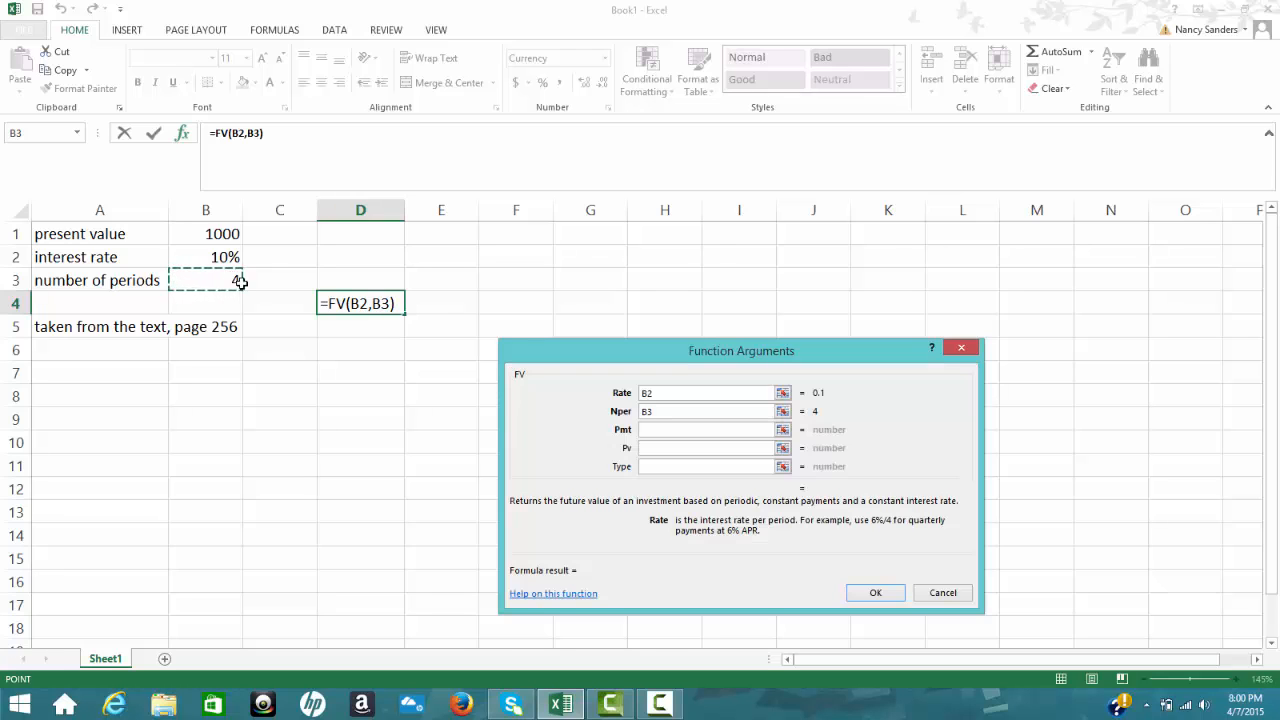
- Reference the present value in B1 as the Pv argument and complete the FV formula in D4
{"action": "left_click", "coordinate": [653, 451]}
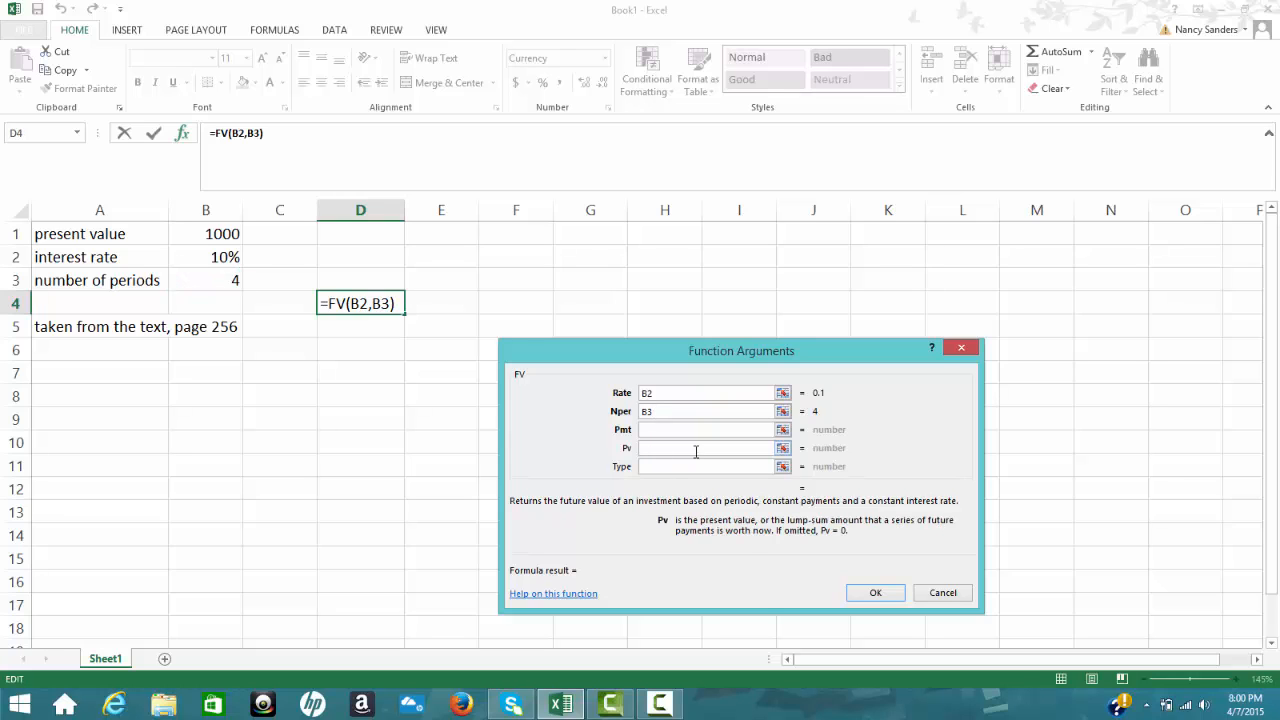
{"action": "left_click", "coordinate": [783, 449]}
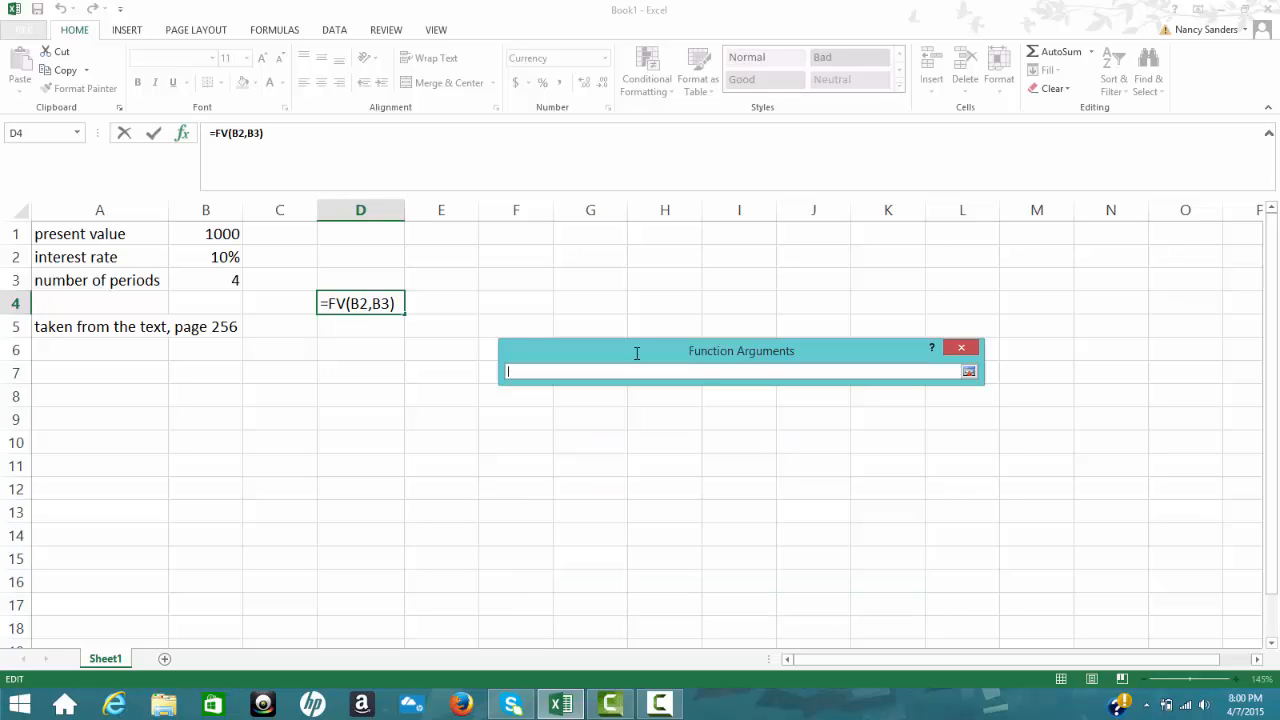
{"action": "left_click", "coordinate": [218, 235]}
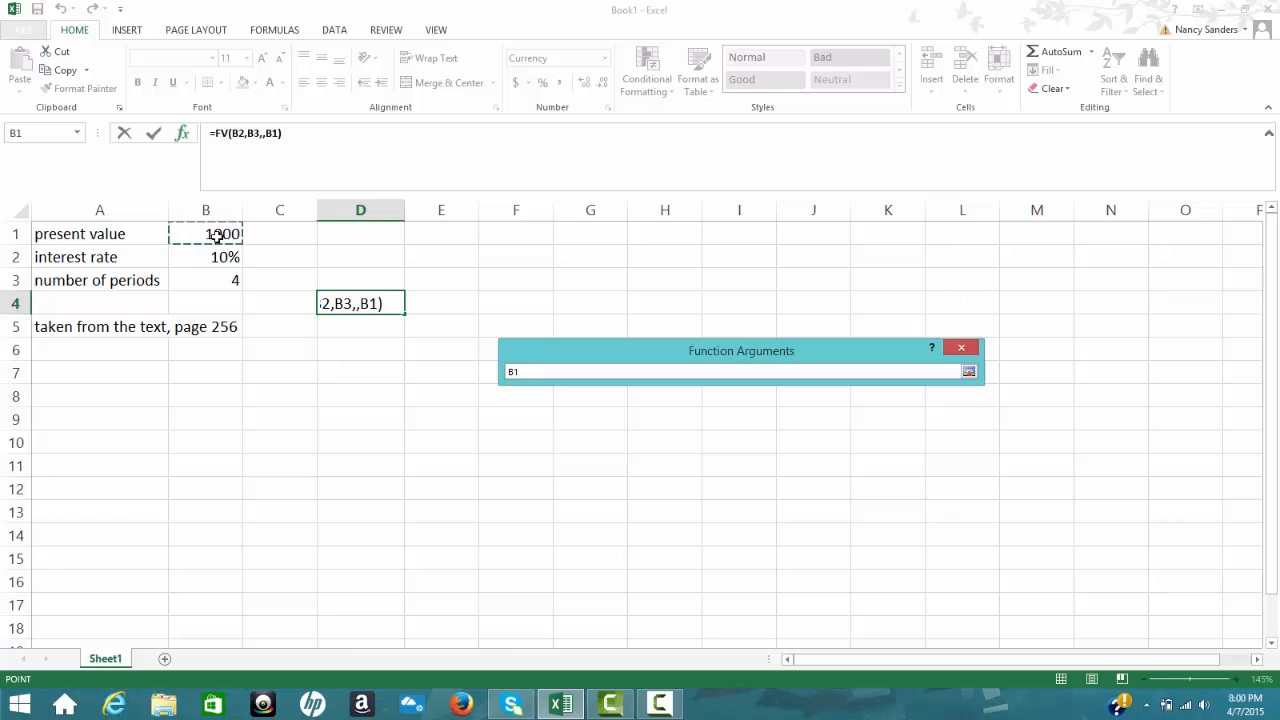
{"action": "key", "text": "Return"}
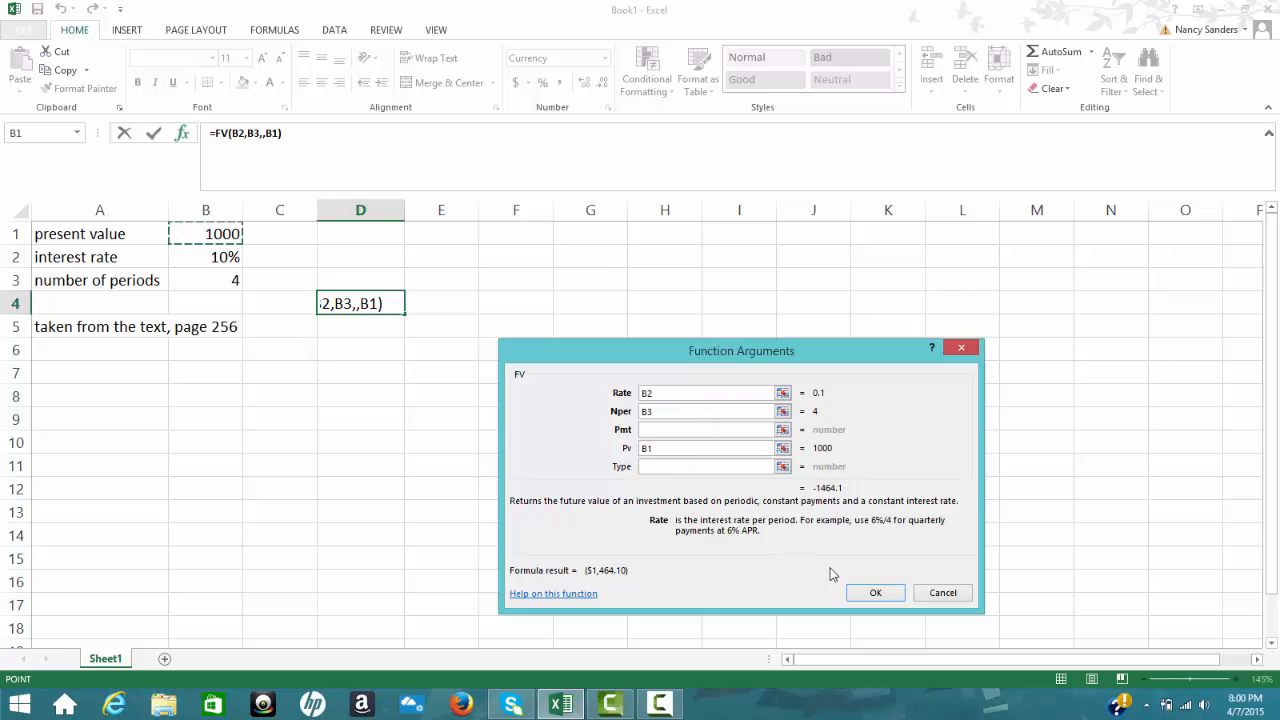
{"action": "left_click", "coordinate": [875, 593]}
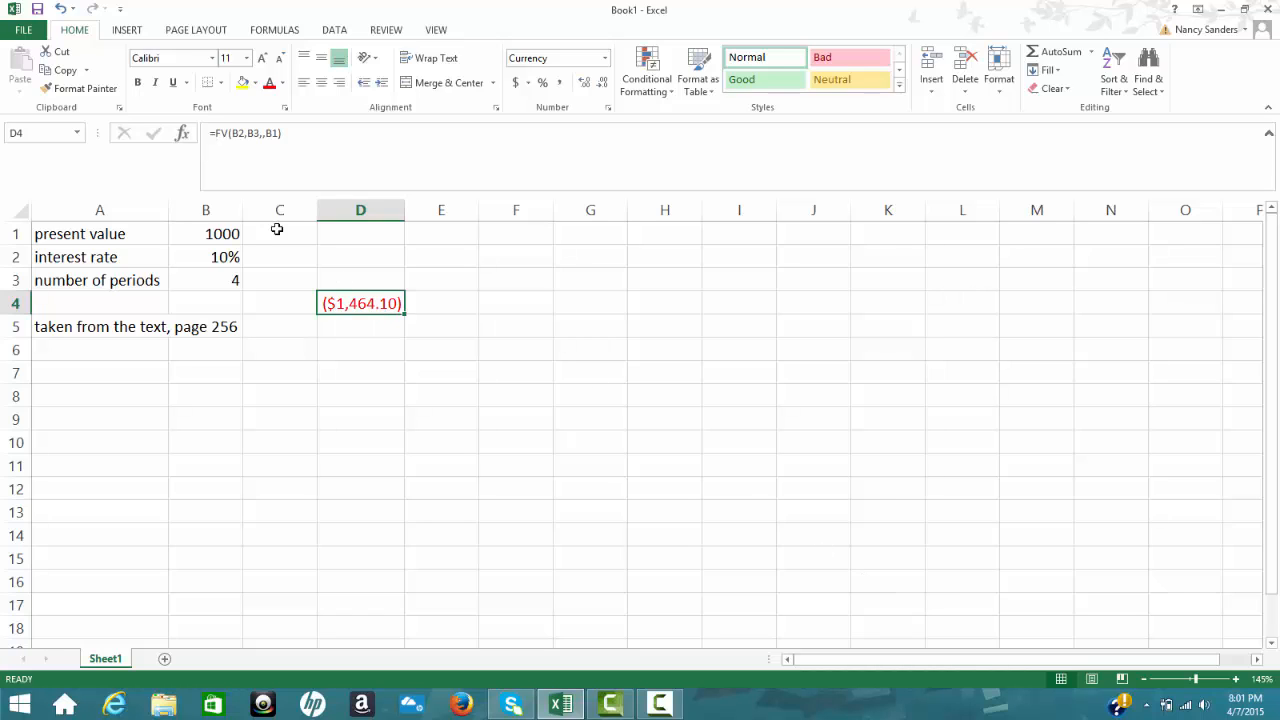
- Set the present value in cell B1 to -1000
{"action": "left_click", "coordinate": [218, 234]}
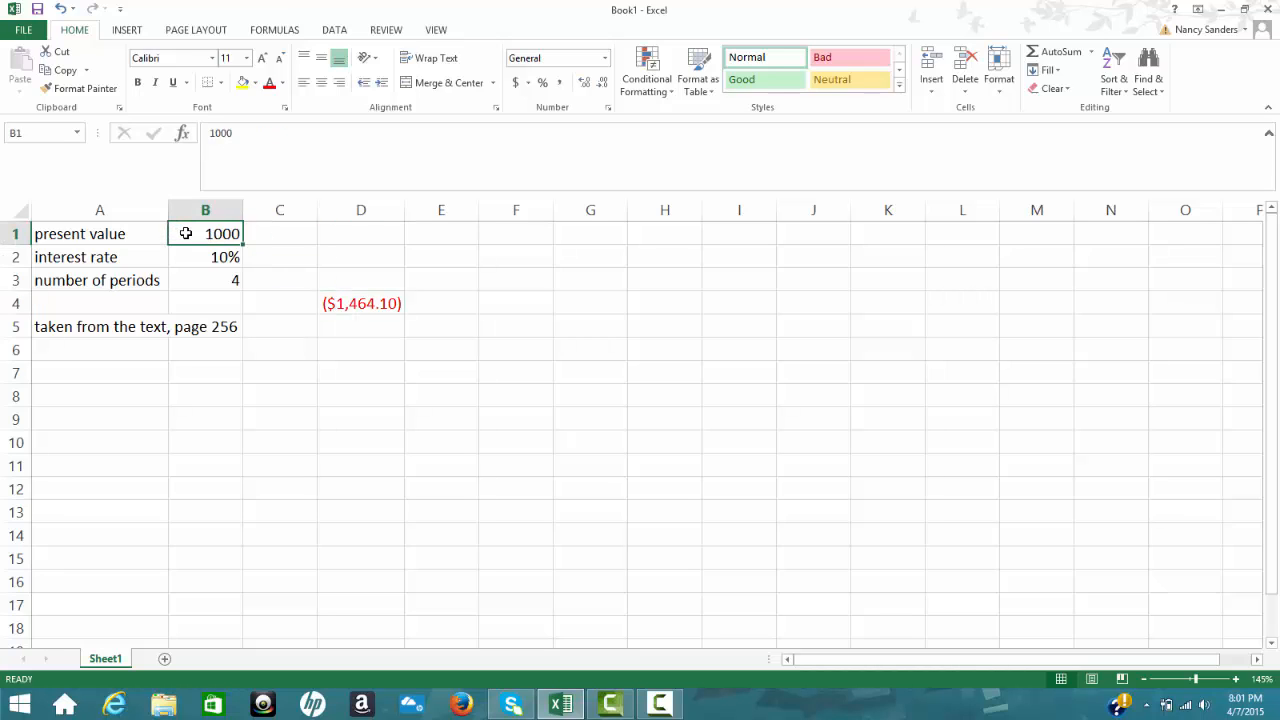
{"action": "type", "text": "-"}
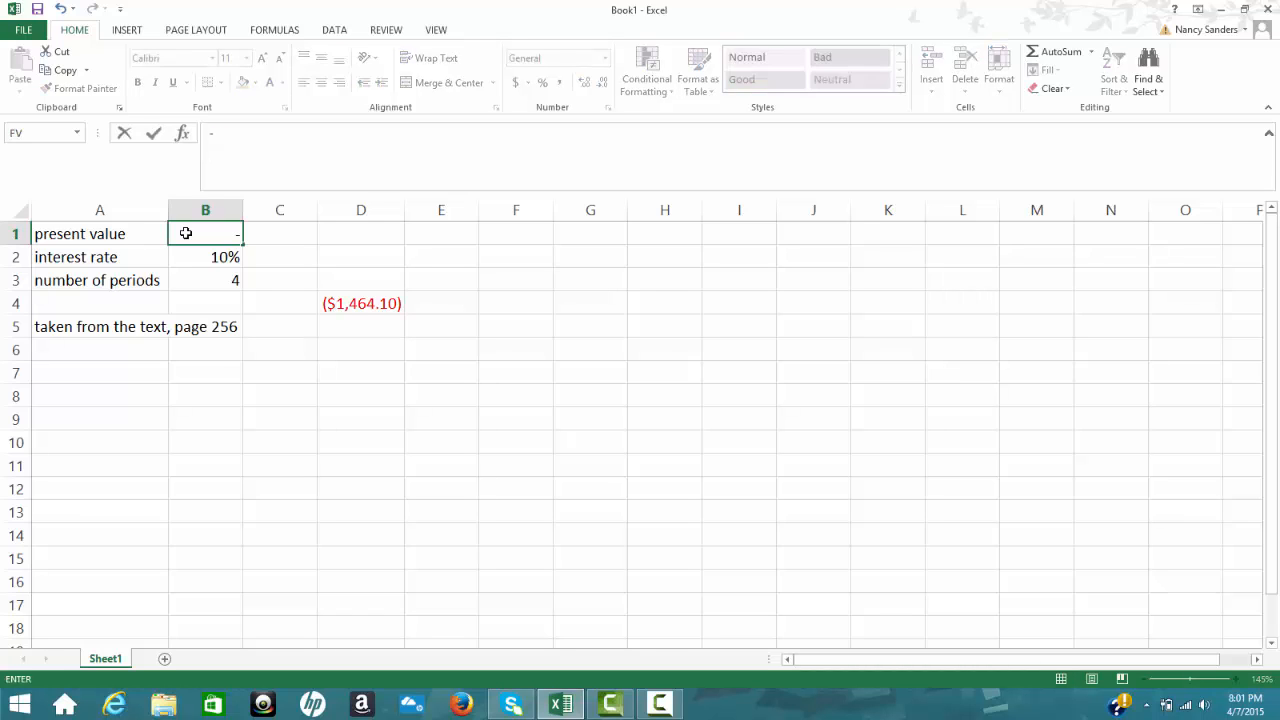
{"action": "type", "text": "1000"}
{"action": "key", "text": "Return"}
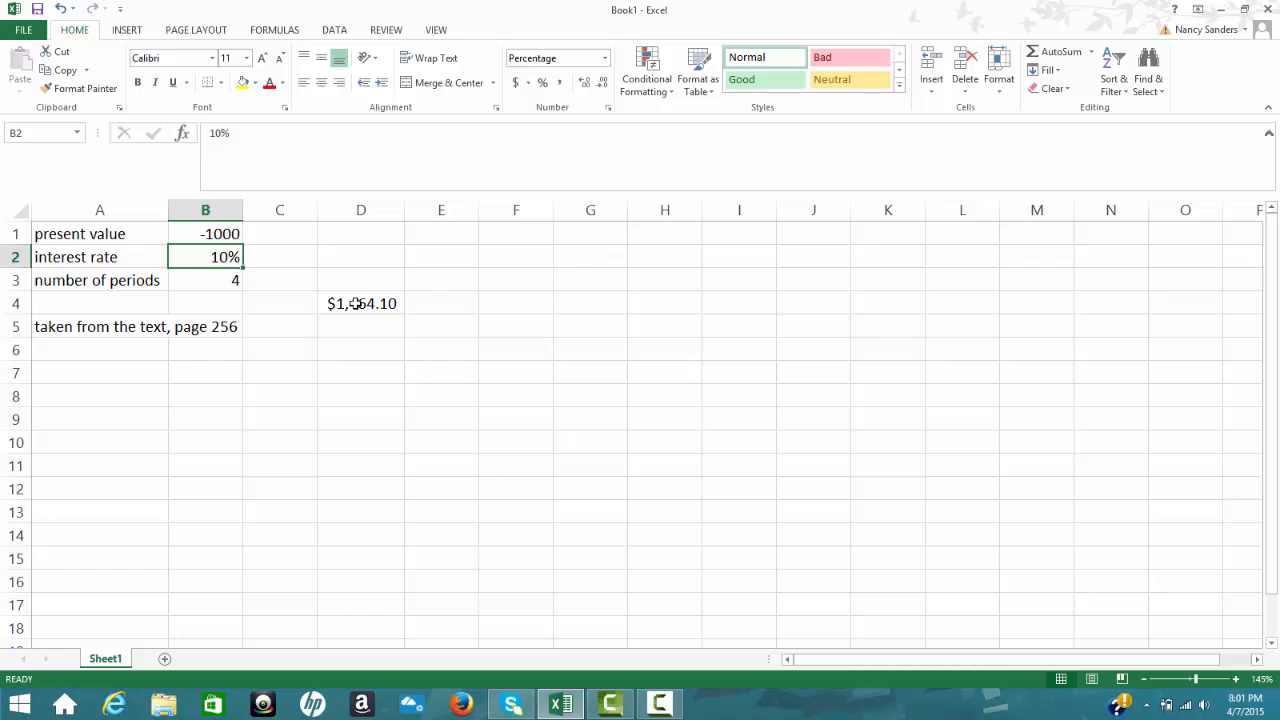
- Set the present value in B1 to -10000 and widen column D to fit the future value
{"action": "left_click", "coordinate": [216, 234]}
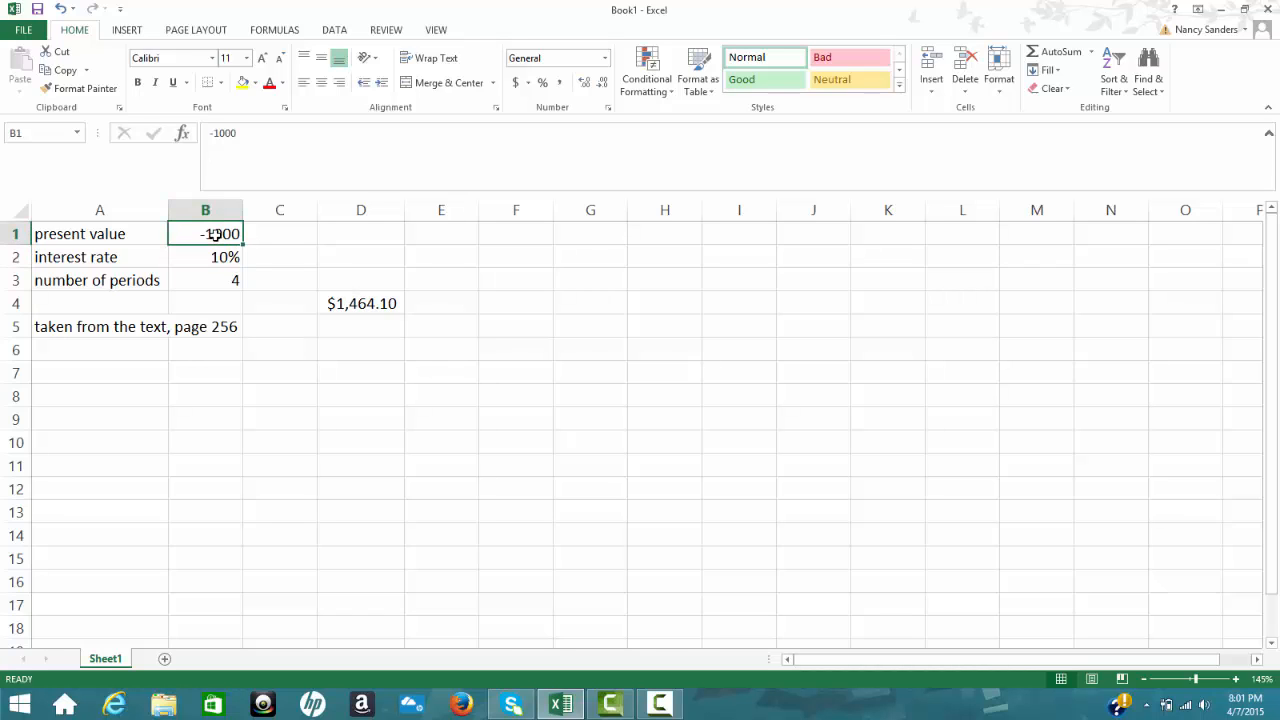
{"action": "type", "text": "-10"}
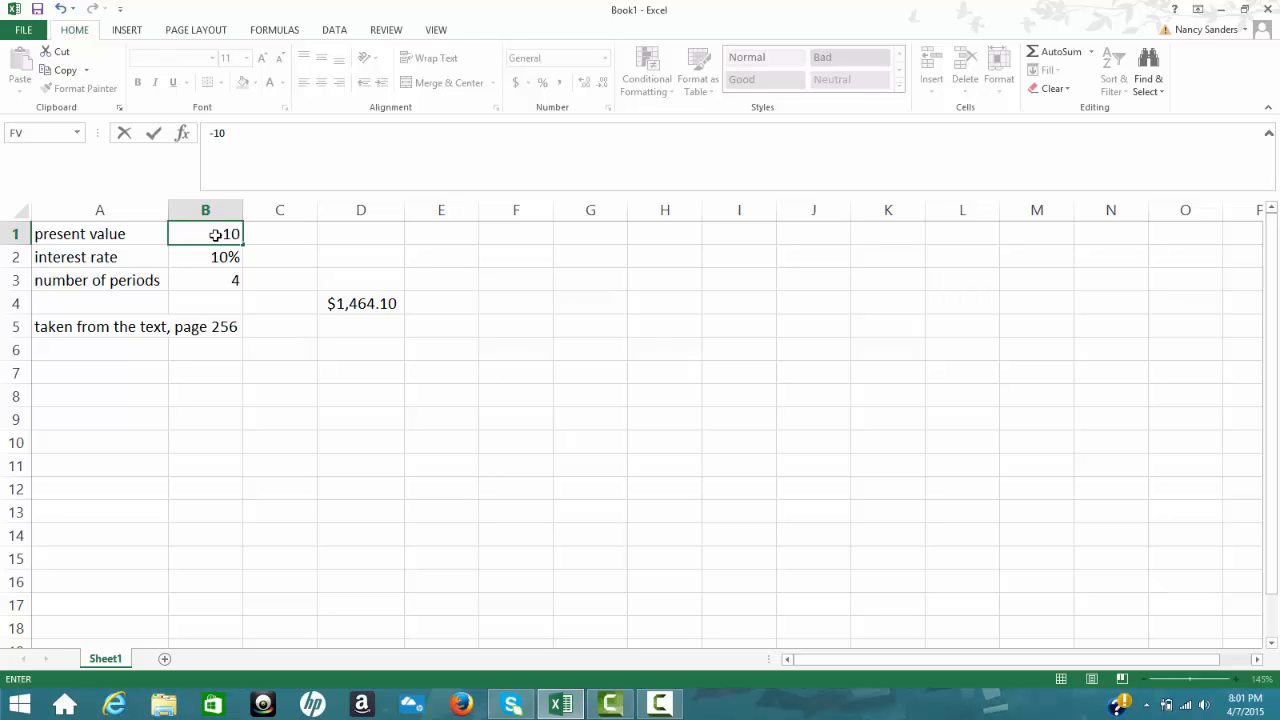
{"action": "type", "text": "000"}
{"action": "key", "text": "Return"}
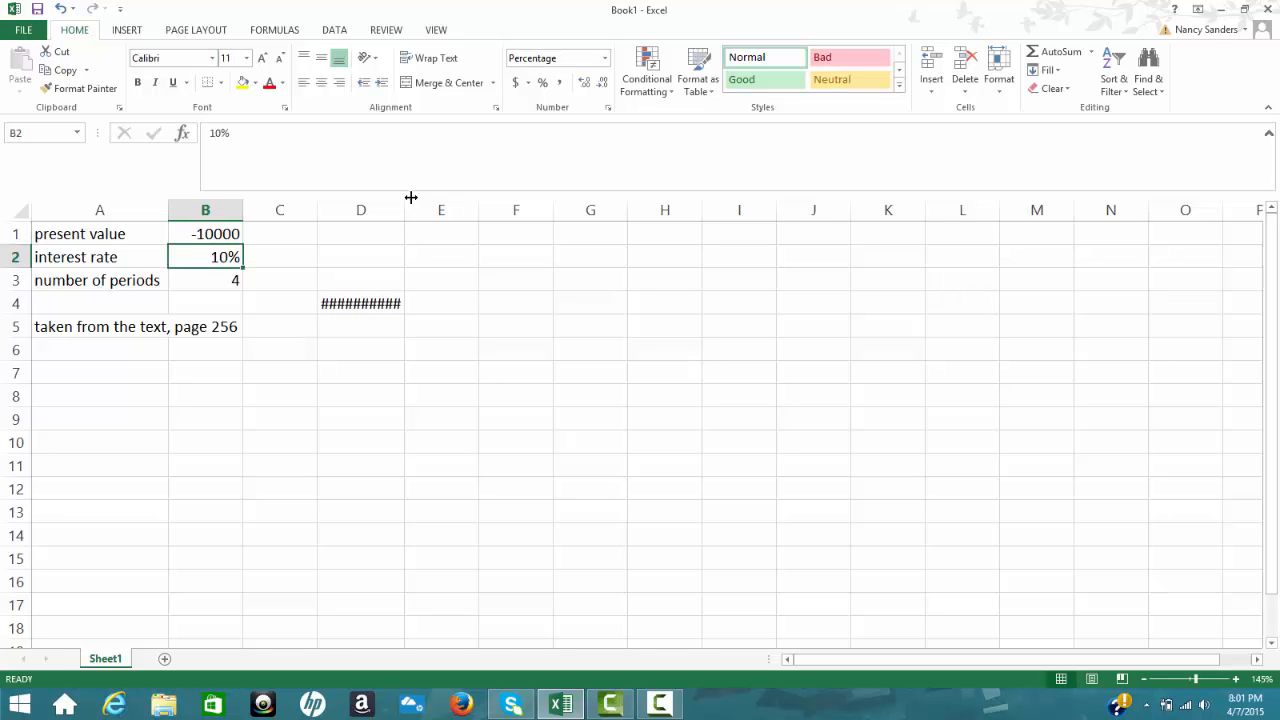
{"action": "left_click_drag", "start_coordinate": [405, 211], "coordinate": [429, 214]}
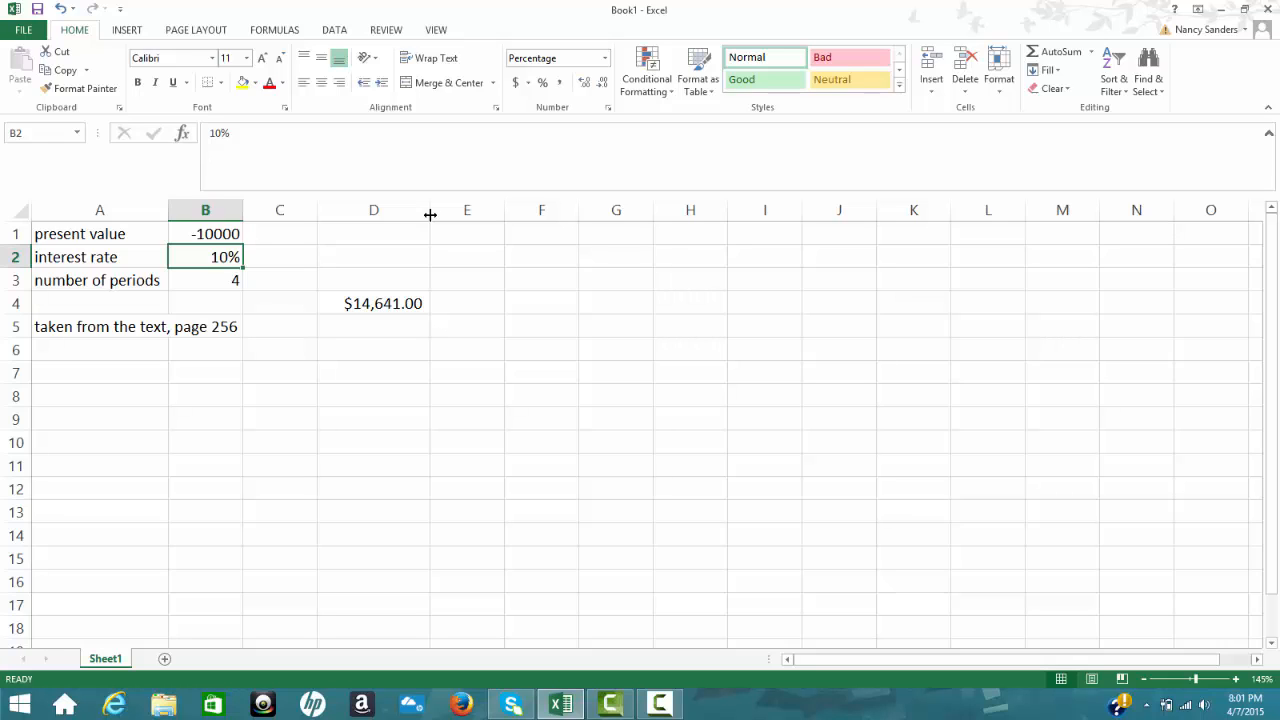
- Return the present value in cell B1 to -1000
{"action": "left_click", "coordinate": [220, 234]}
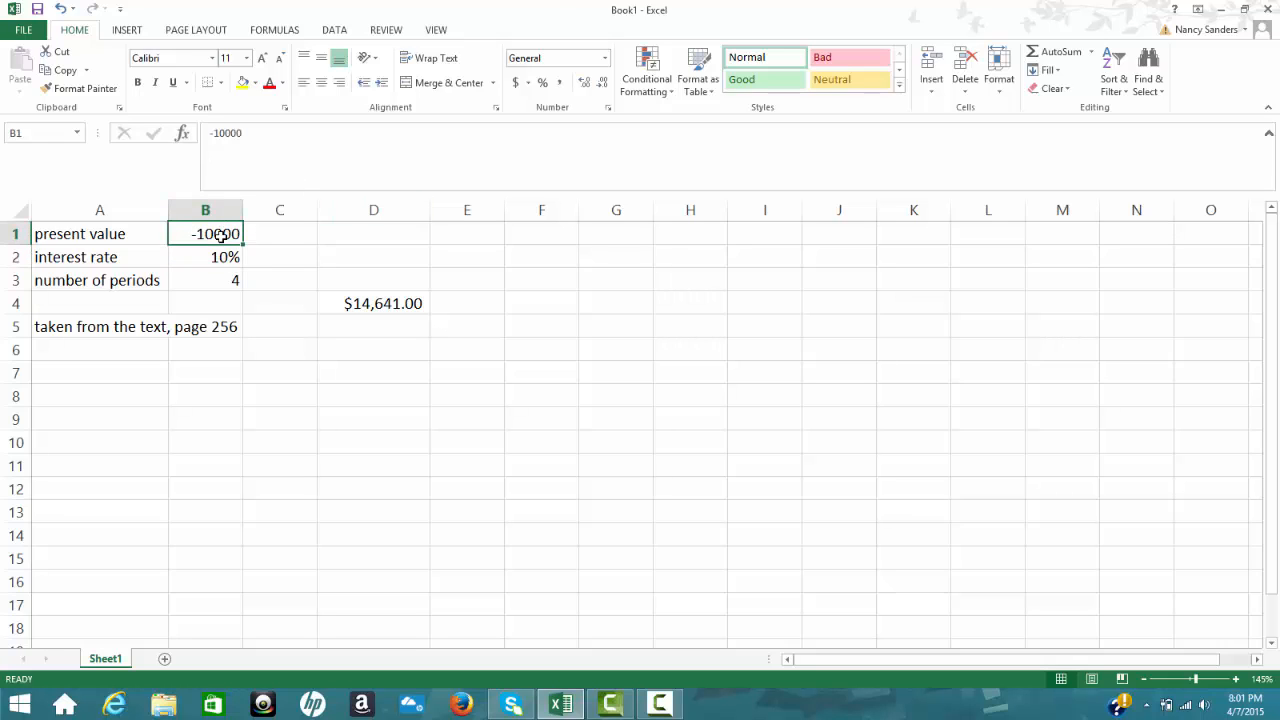
{"action": "type", "text": "-1"}
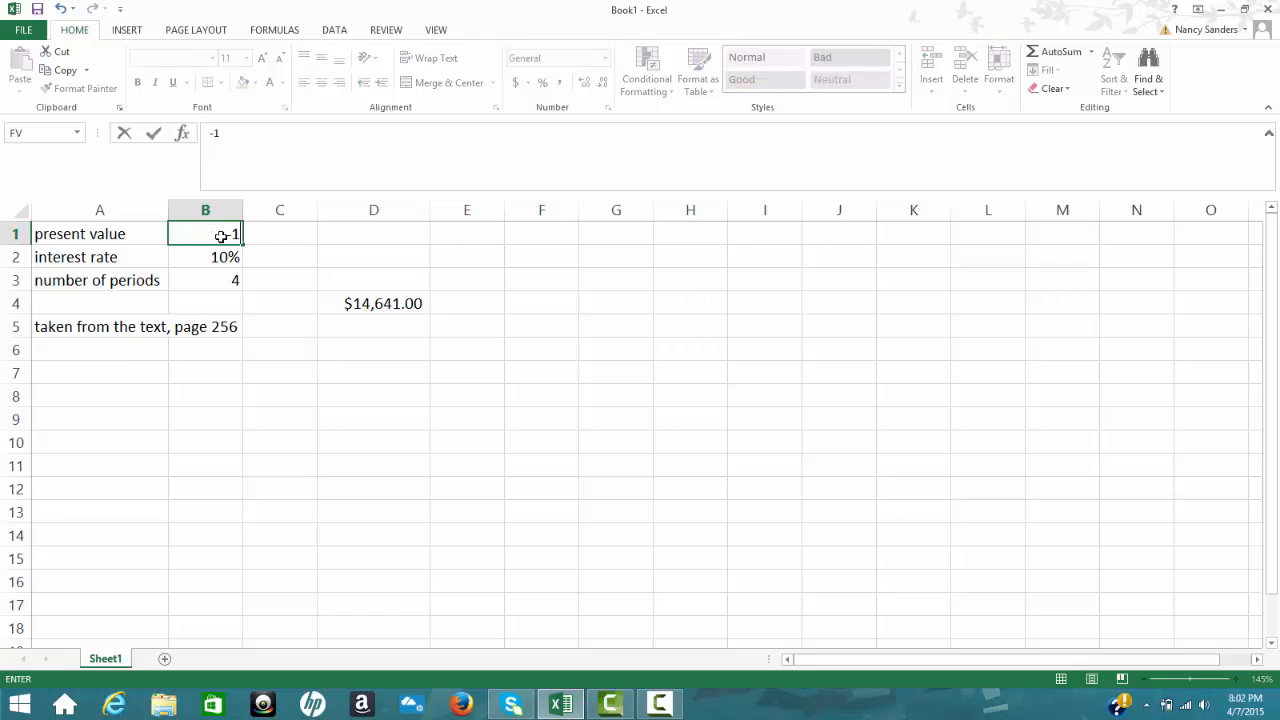
{"action": "type", "text": "000"}
{"action": "key", "text": "Return"}
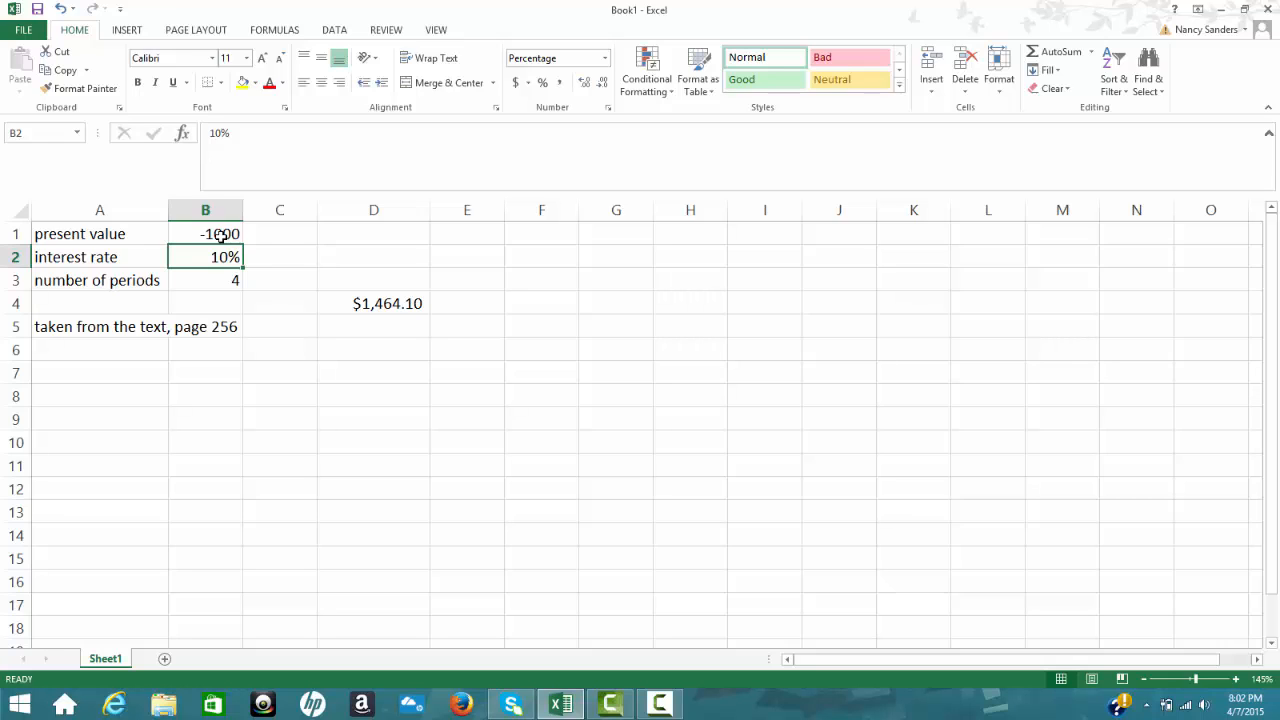
- Insert the FV function into cell D5, choosing it from the Most Recently Used category
{"action": "left_click", "coordinate": [400, 328]}
{"action": "left_click", "coordinate": [182, 133]}
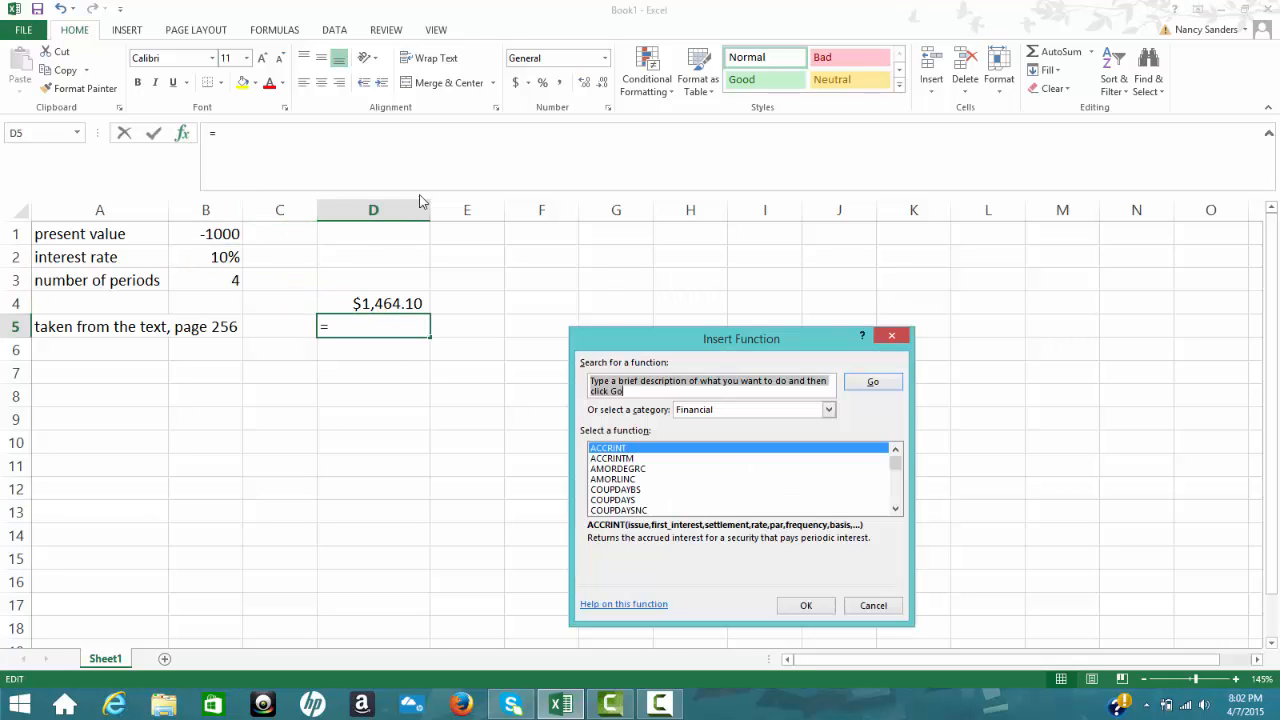
{"action": "left_click", "coordinate": [828, 410]}
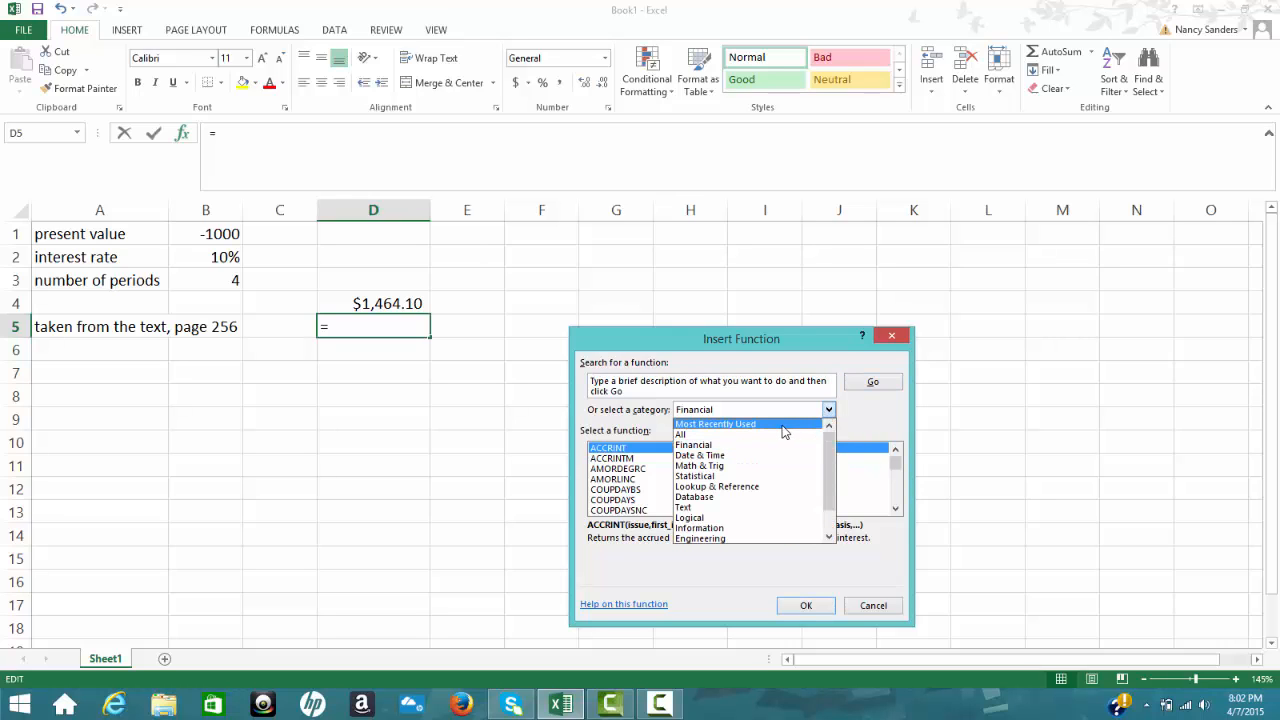
{"action": "left_click", "coordinate": [783, 430]}
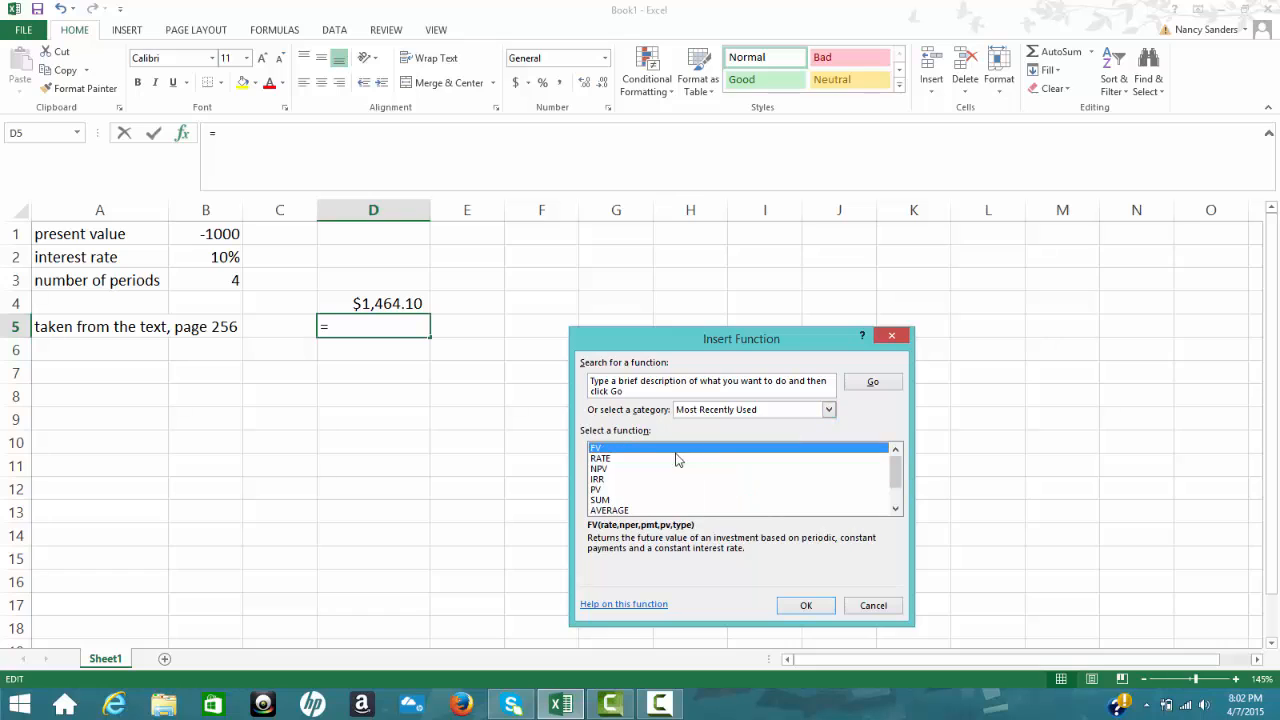
{"action": "double_click", "coordinate": [598, 449]}
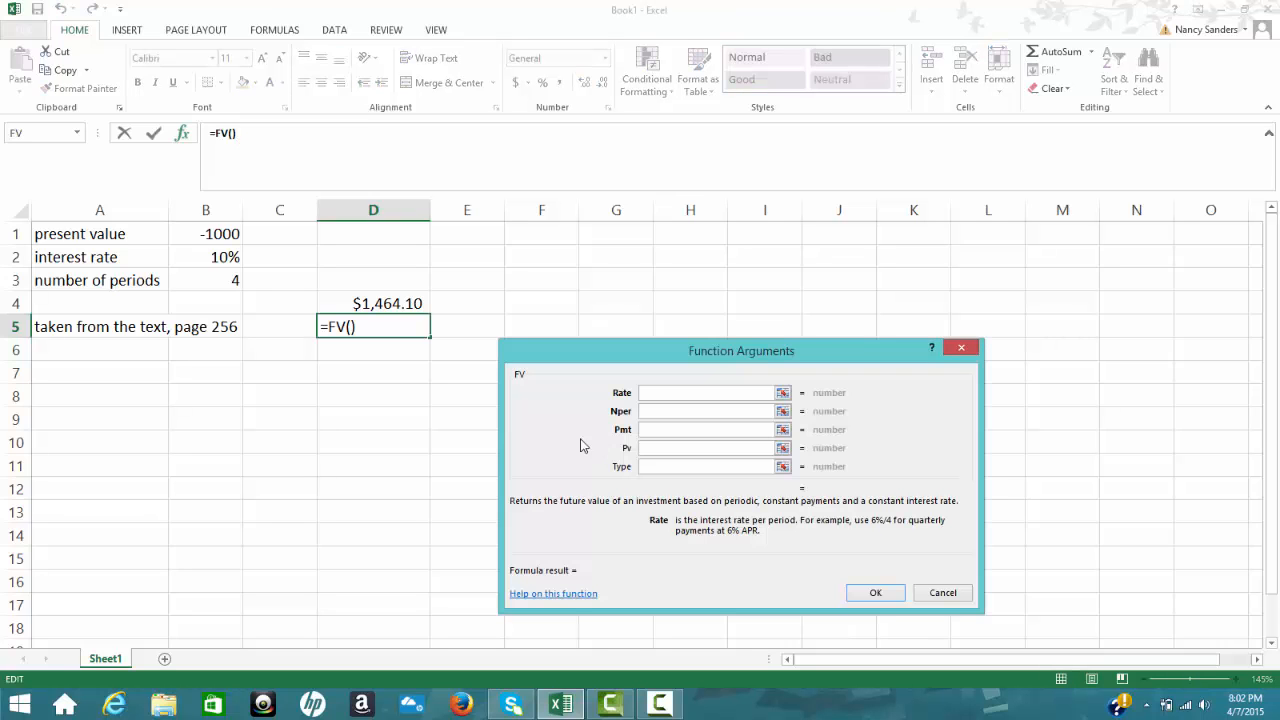
- Enter the FV arguments directly as Rate 10%, Nper 4 and Pv 1000, and complete the formula in D5
{"action": "type", "text": "10%"}
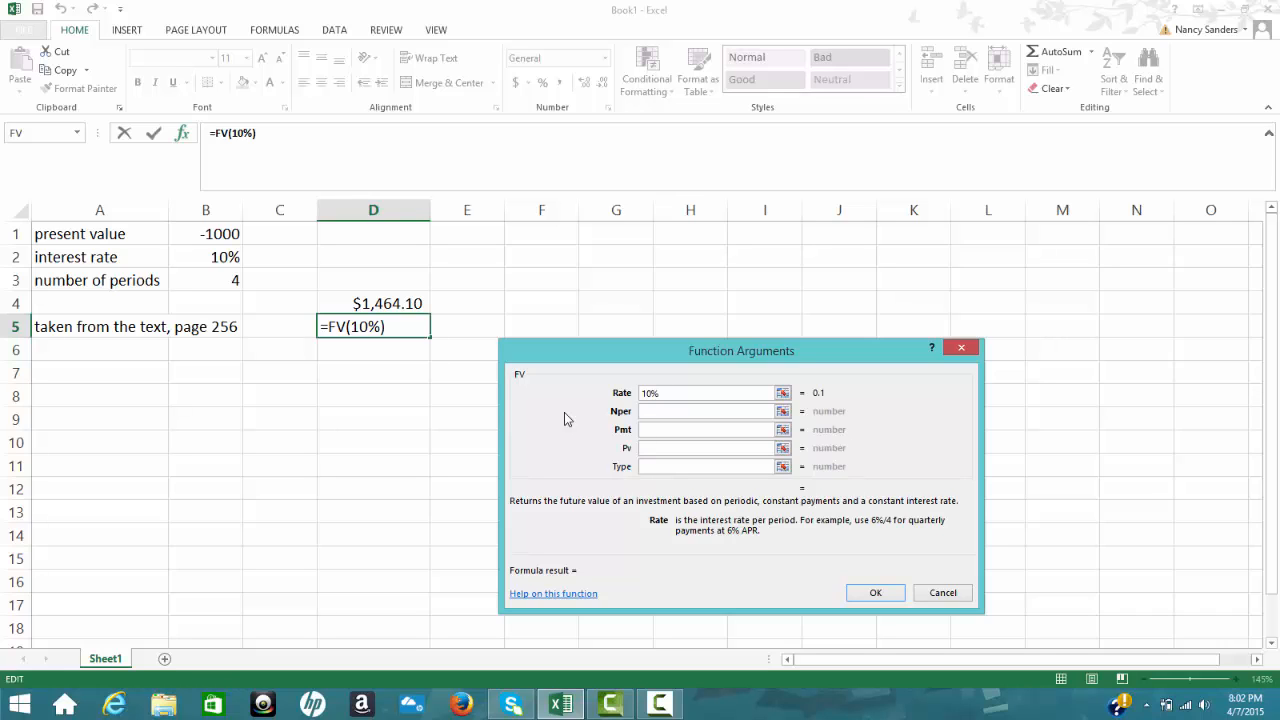
{"action": "left_click", "coordinate": [651, 411]}
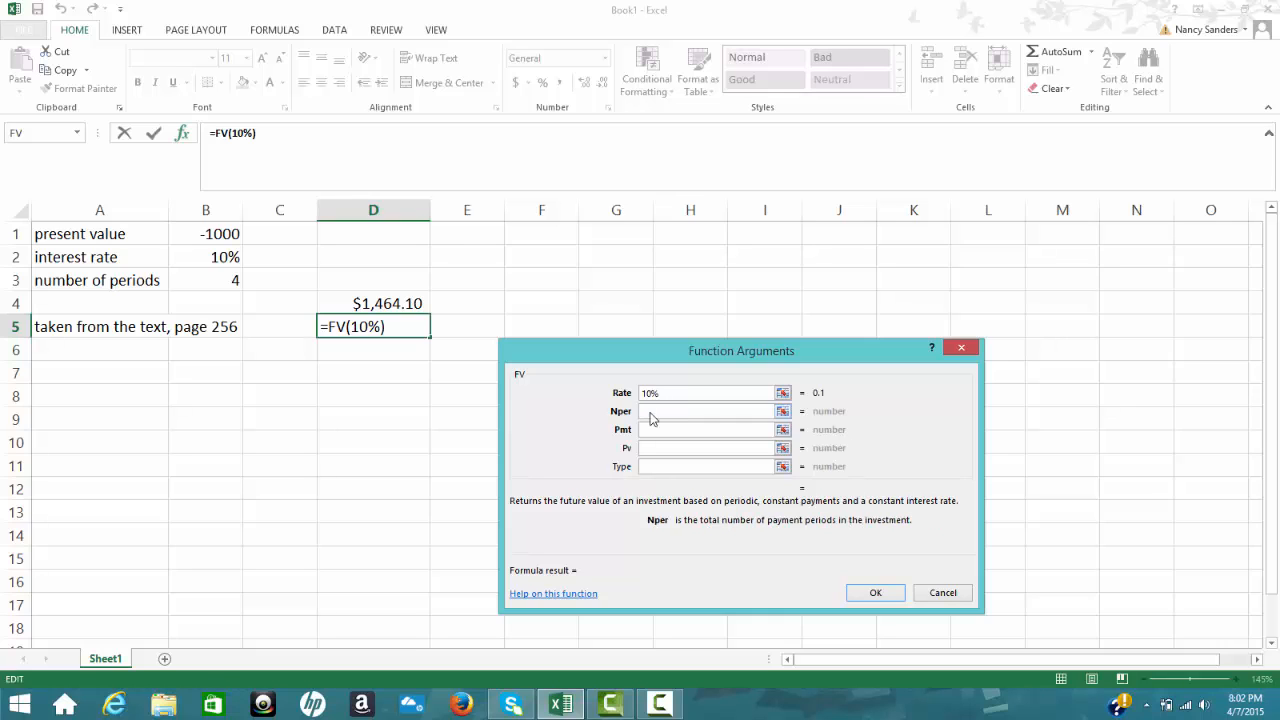
{"action": "type", "text": "4"}
{"action": "left_click", "coordinate": [651, 448]}
{"action": "type", "text": "1000"}
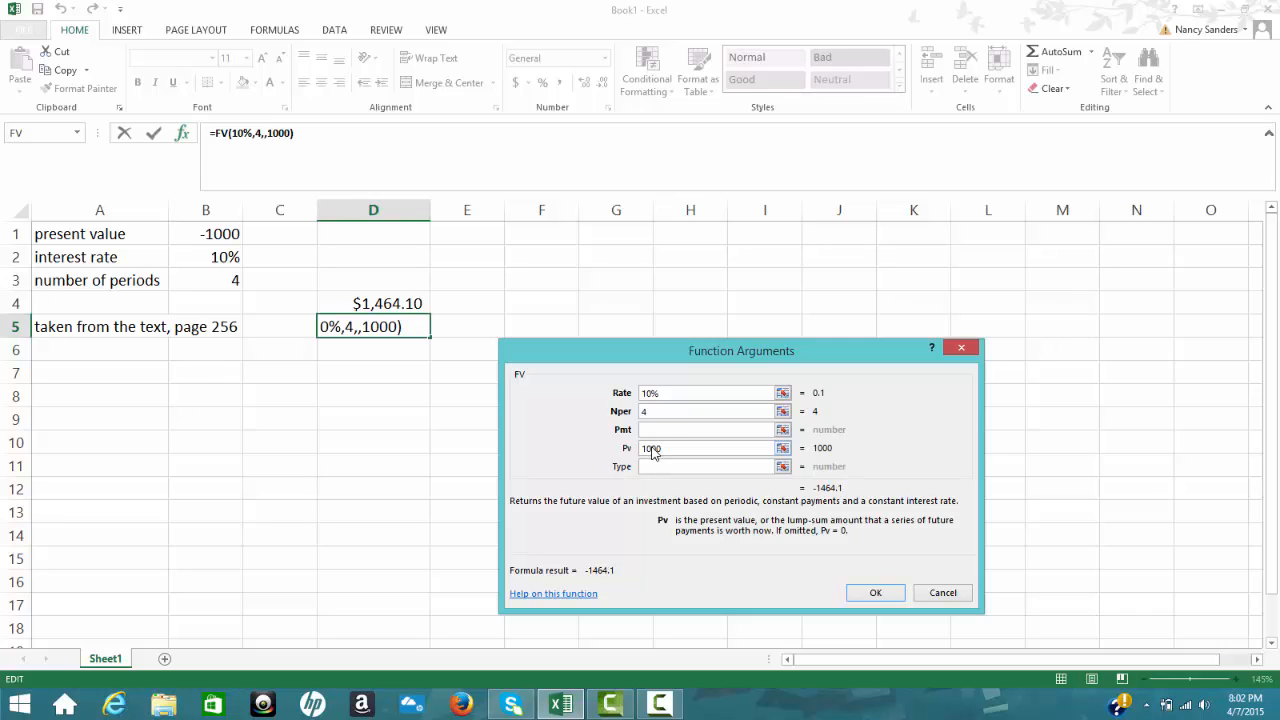
{"action": "key", "text": "Return"}
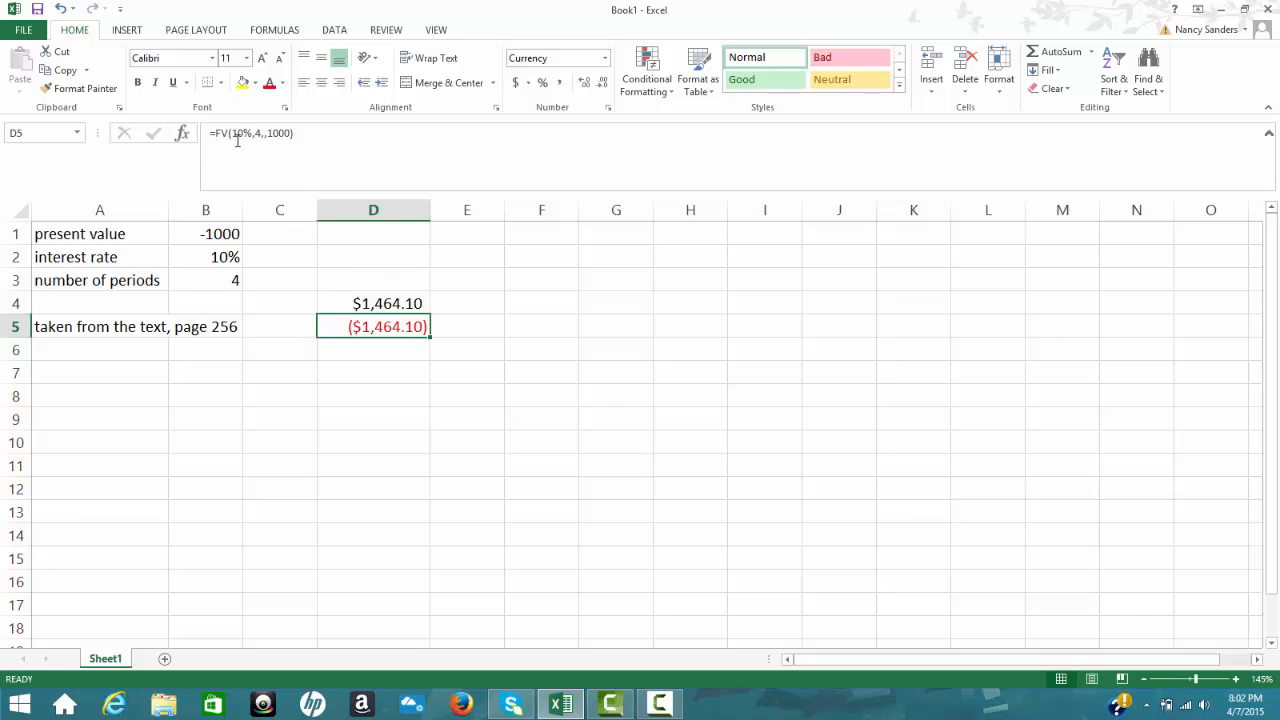
- Make the present value in D5's FV formula negative, giving =FV(10%,4,,-1000), and reselect D5 to review it
{"action": "left_click", "coordinate": [269, 133]}
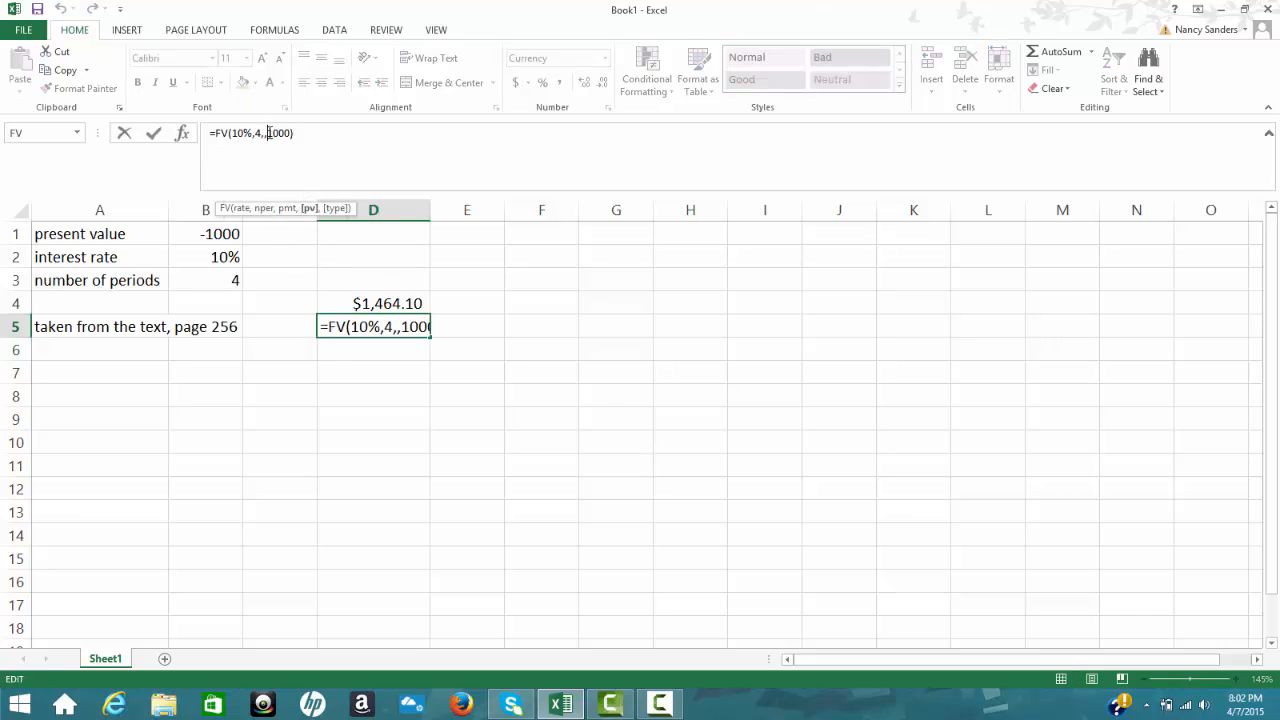
{"action": "type", "text": "-"}
{"action": "key", "text": "Return"}
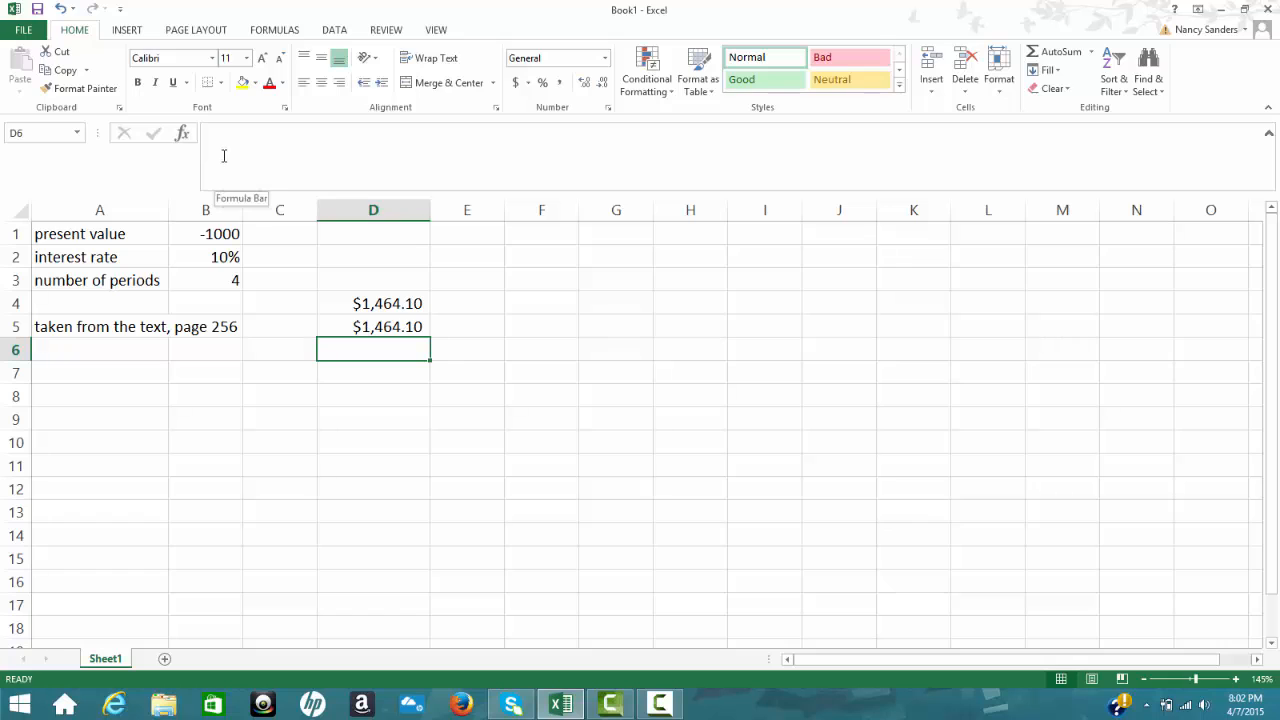
{"action": "left_click", "coordinate": [337, 320]}
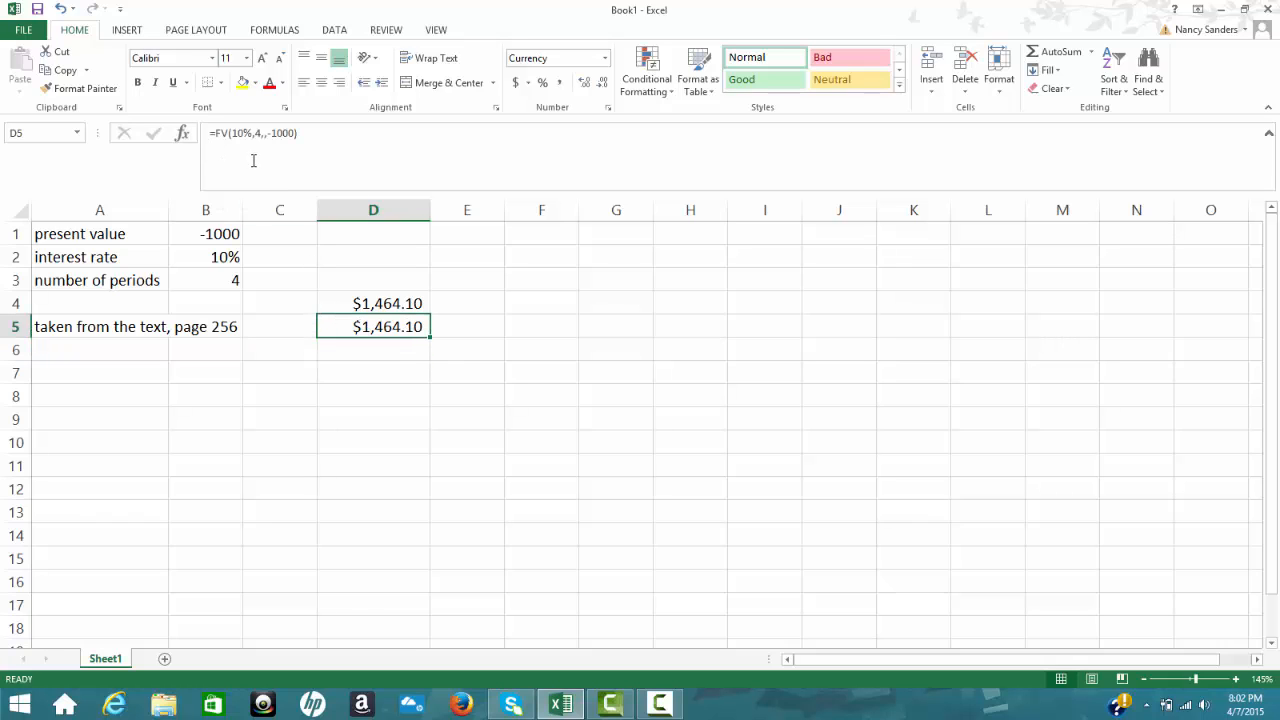